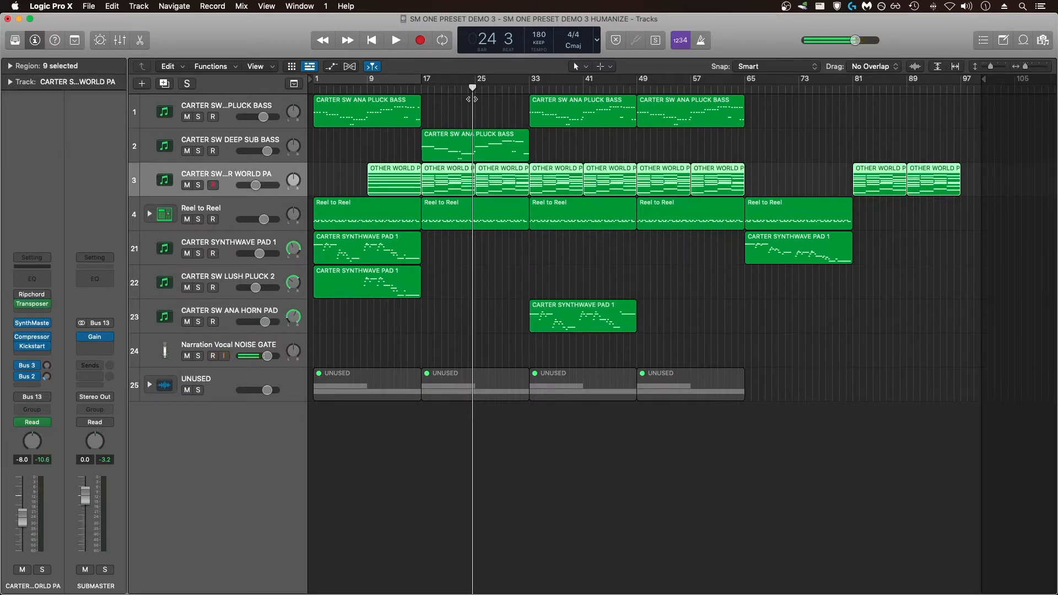
- Show automation for all tracks and inspect the volume curves of the ANA PLUCK BASS and OTHER WORLD PA tracks
{"action": "key", "text": "a"}
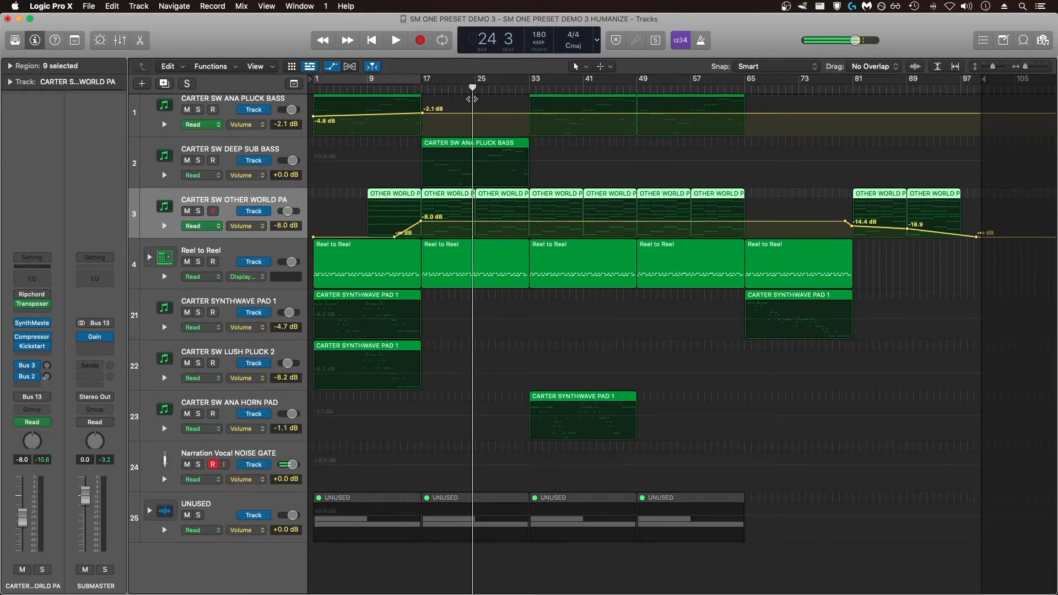
{"action": "key", "text": "a"}
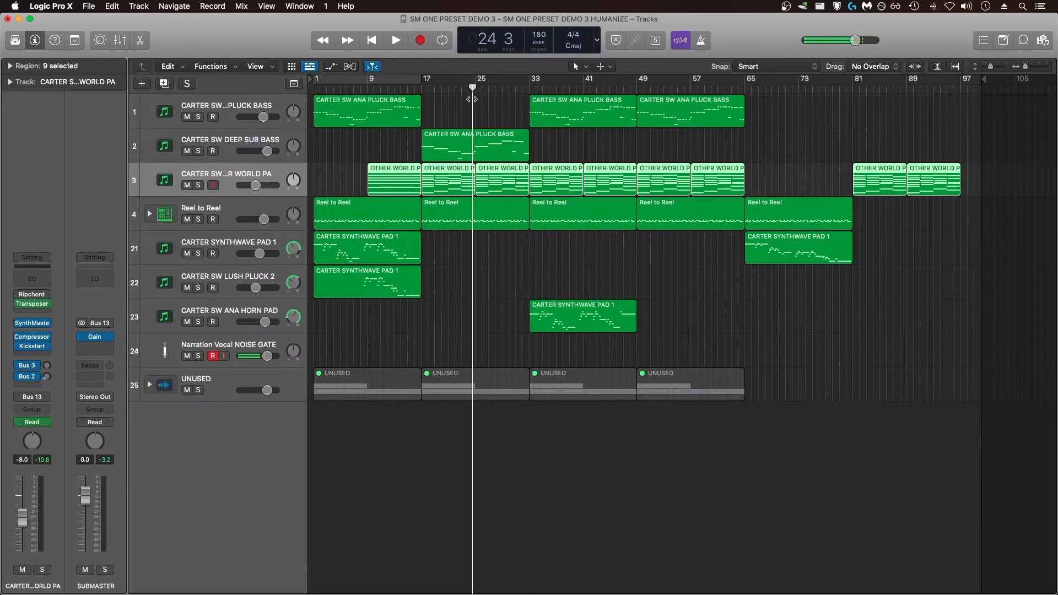
{"action": "left_click", "coordinate": [334, 69]}
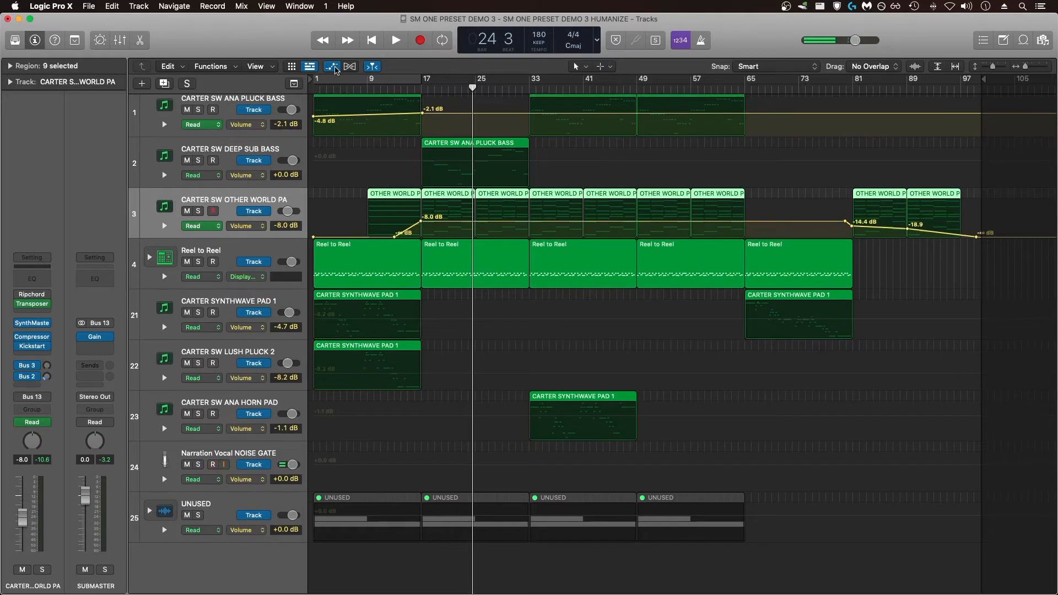
{"action": "scroll", "coordinate": [612, 170], "scroll_direction": "up", "scroll_amount": 1}
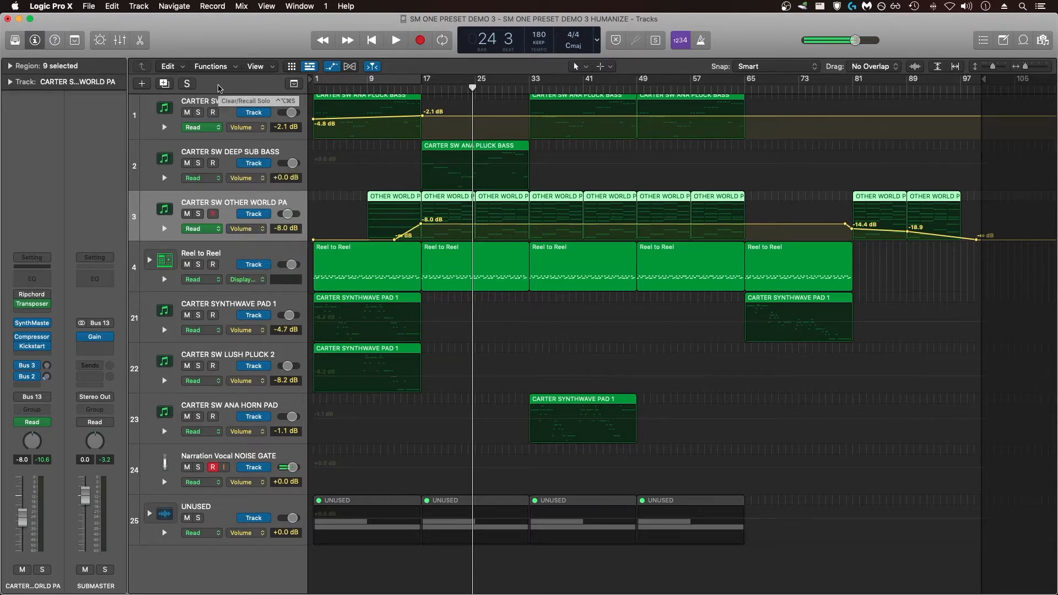
{"action": "left_click", "coordinate": [228, 106]}
{"action": "scroll", "coordinate": [227, 109], "scroll_direction": "up", "scroll_amount": 1}
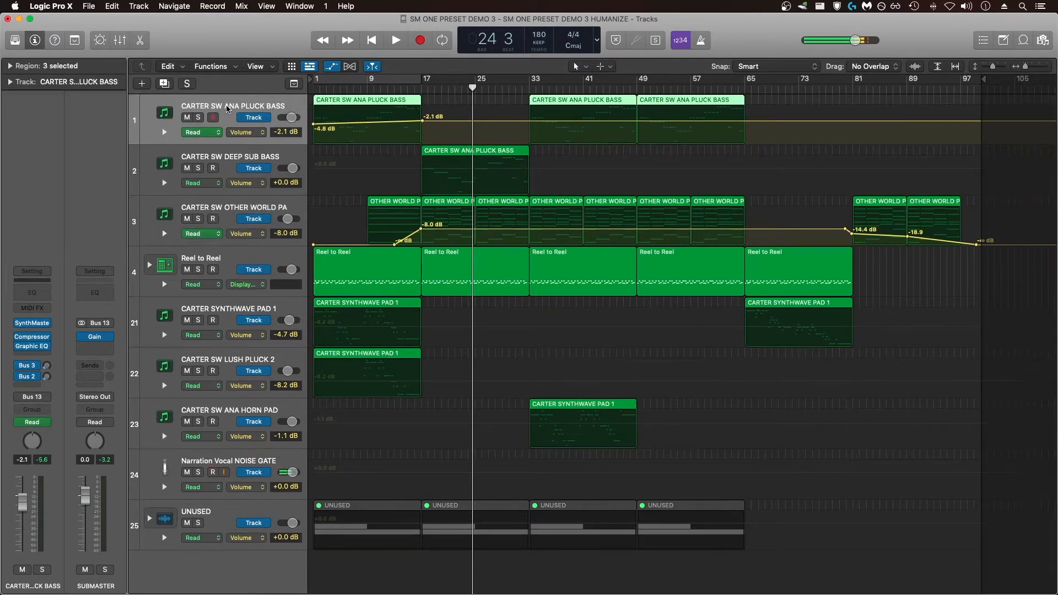
{"action": "left_click", "coordinate": [228, 207]}
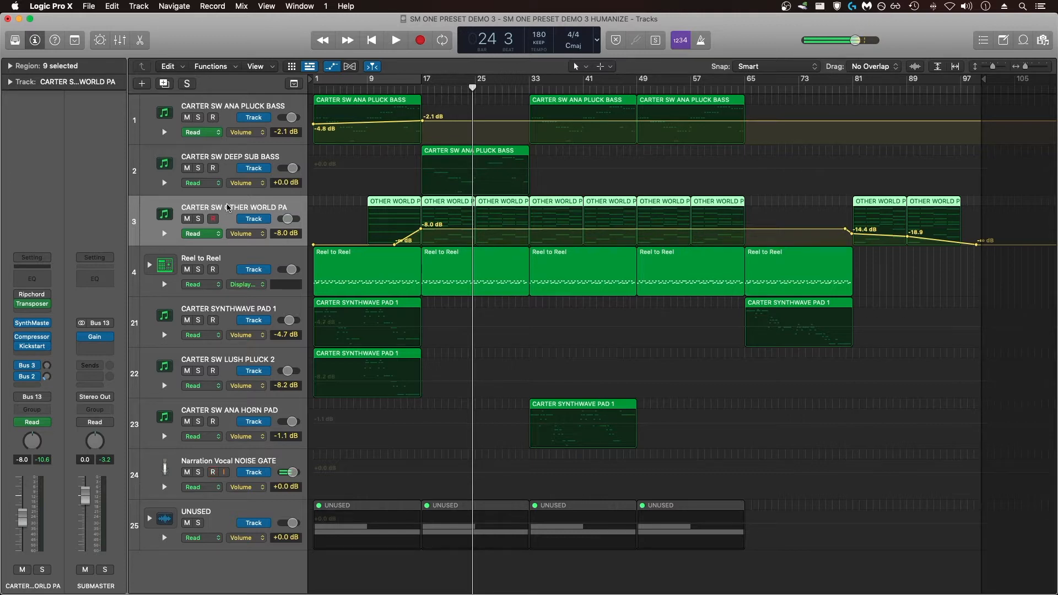
- Draw a volume fade on the SYNTHWAVE PAD 1 track from -4.7 dB at bar 1 down to -∞ dB around bar 17
{"action": "left_click", "coordinate": [229, 309]}
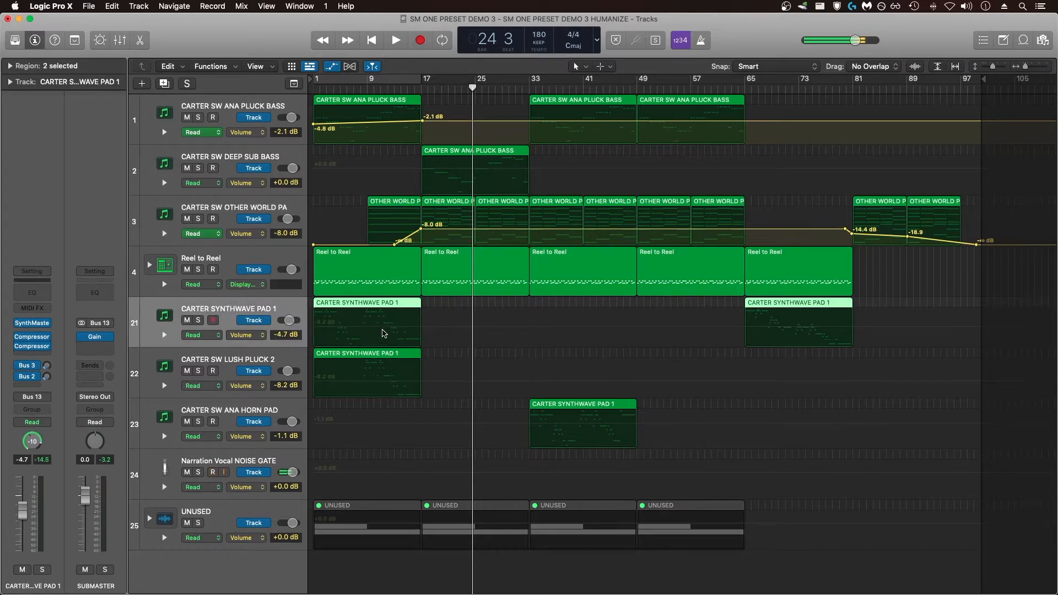
{"action": "left_click", "coordinate": [347, 330]}
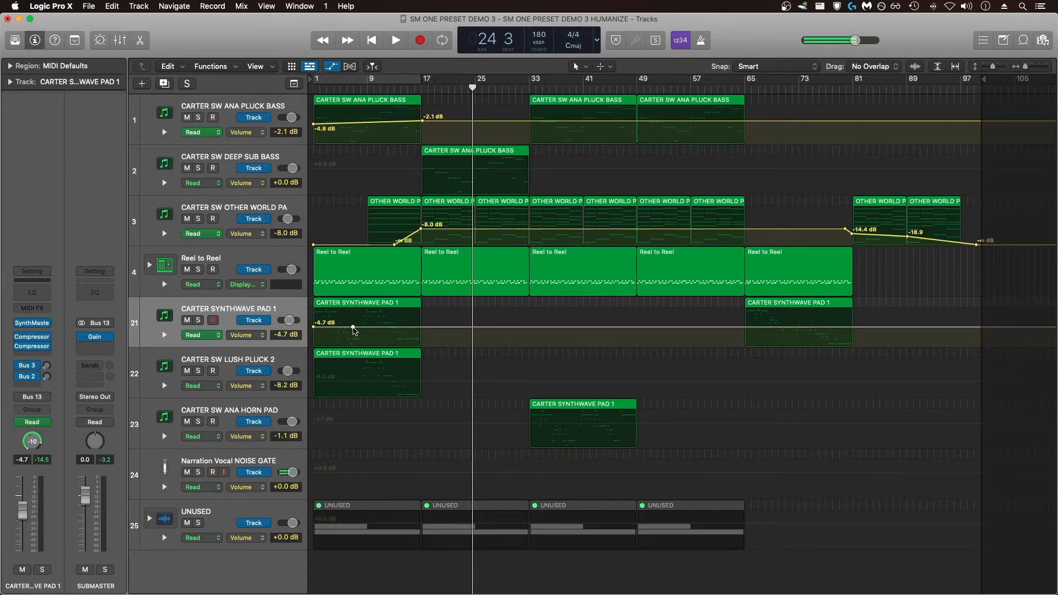
{"action": "mouse_move", "coordinate": [353, 328]}
{"action": "left_mouse_down"}
{"action": "mouse_move", "coordinate": [353, 319]}
{"action": "mouse_move", "coordinate": [340, 326]}
{"action": "mouse_move", "coordinate": [356, 326]}
{"action": "left_mouse_up"}
{"action": "left_click_drag", "start_coordinate": [356, 327], "coordinate": [421, 346]}
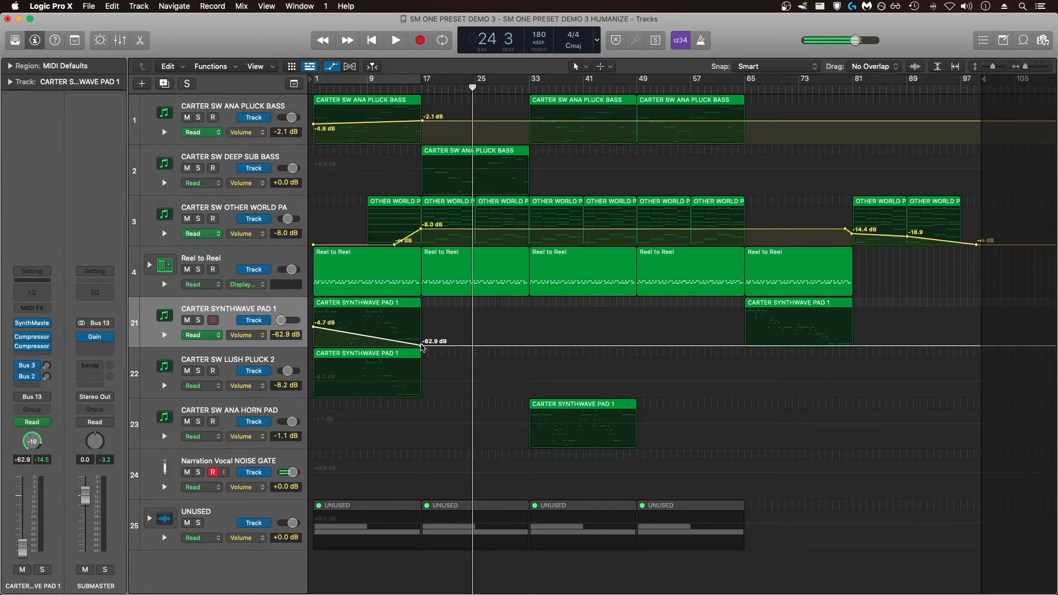
{"action": "left_click_drag", "start_coordinate": [423, 346], "coordinate": [411, 348]}
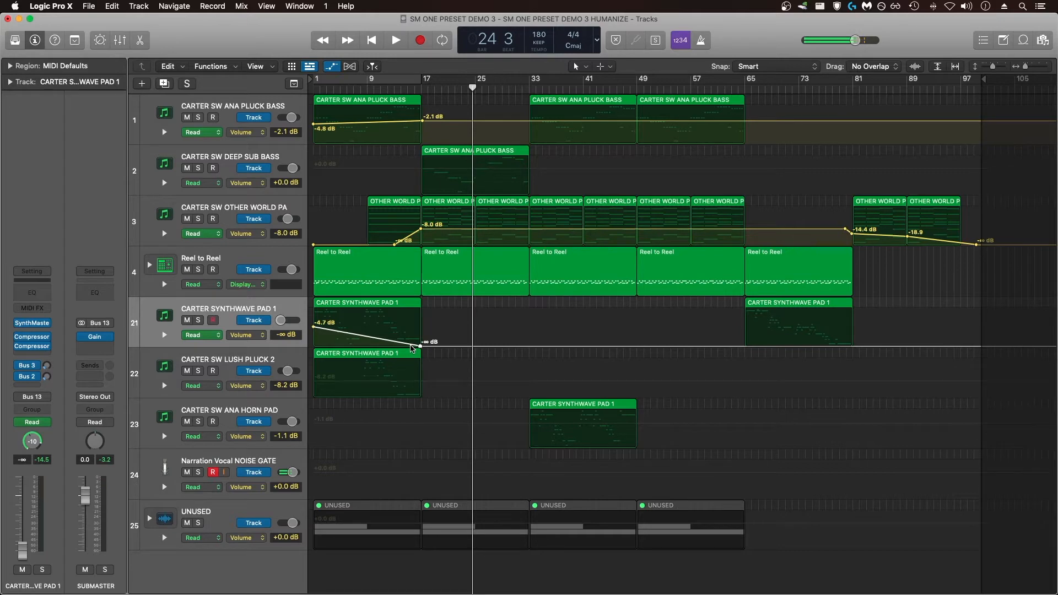
- Solo the SYNTHWAVE PAD 1 track and play the song from the beginning to hear the fade
{"action": "left_click", "coordinate": [200, 321]}
{"action": "key", "text": "Return"}
{"action": "key", "text": "space"}
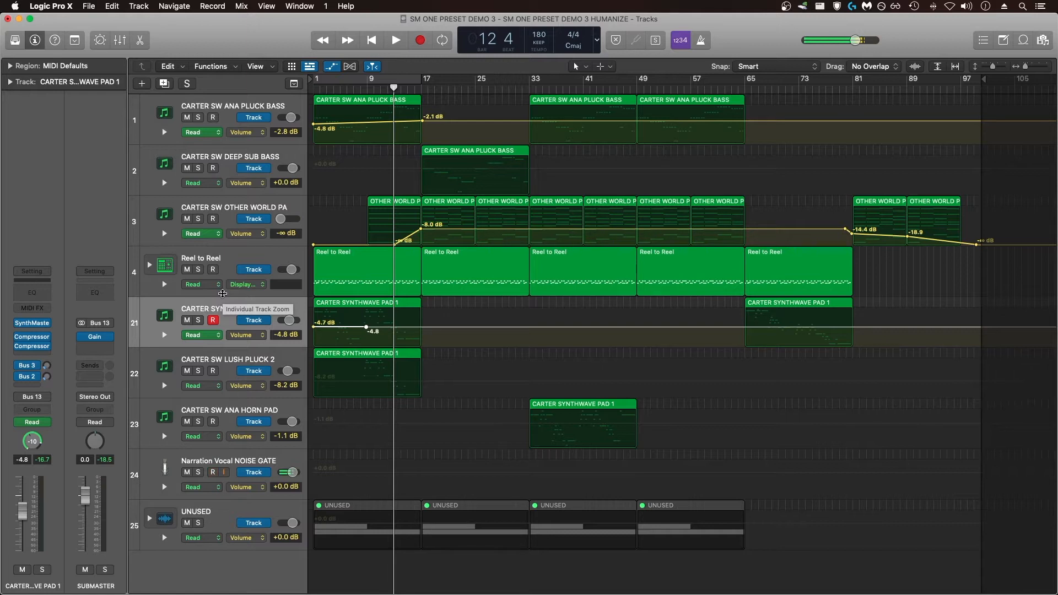
- Try to bend the volume fade line on the SYNTHWAVE PAD 1 track into a curve
{"action": "left_click_drag", "start_coordinate": [366, 327], "coordinate": [359, 337]}
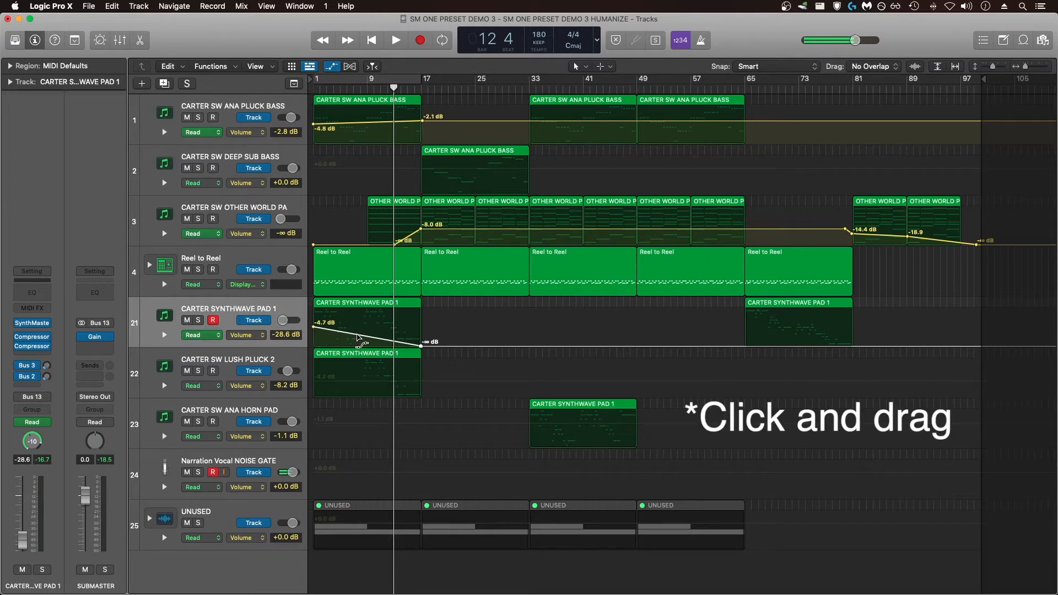
{"action": "mouse_move", "coordinate": [359, 337]}
{"action": "left_mouse_down"}
{"action": "mouse_move", "coordinate": [357, 347]}
{"action": "mouse_move", "coordinate": [358, 292]}
{"action": "mouse_move", "coordinate": [356, 346]}
{"action": "mouse_move", "coordinate": [363, 330]}
{"action": "mouse_move", "coordinate": [386, 332]}
{"action": "mouse_move", "coordinate": [337, 330]}
{"action": "mouse_move", "coordinate": [356, 331]}
{"action": "left_mouse_up"}
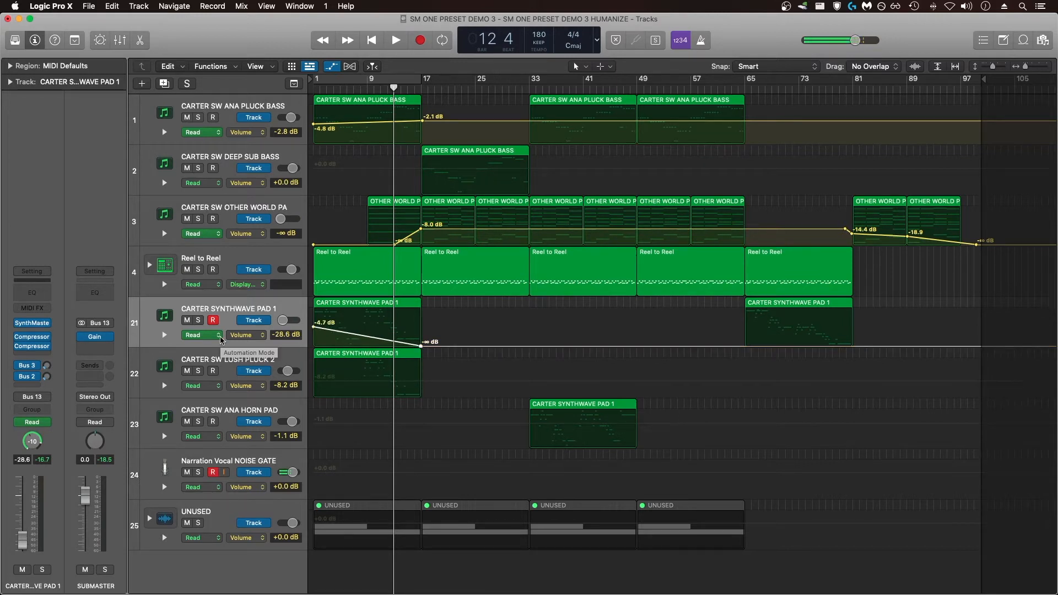
- Set the automation mode of the SYNTHWAVE PAD 1 track to Latch
{"action": "left_click", "coordinate": [219, 335]}
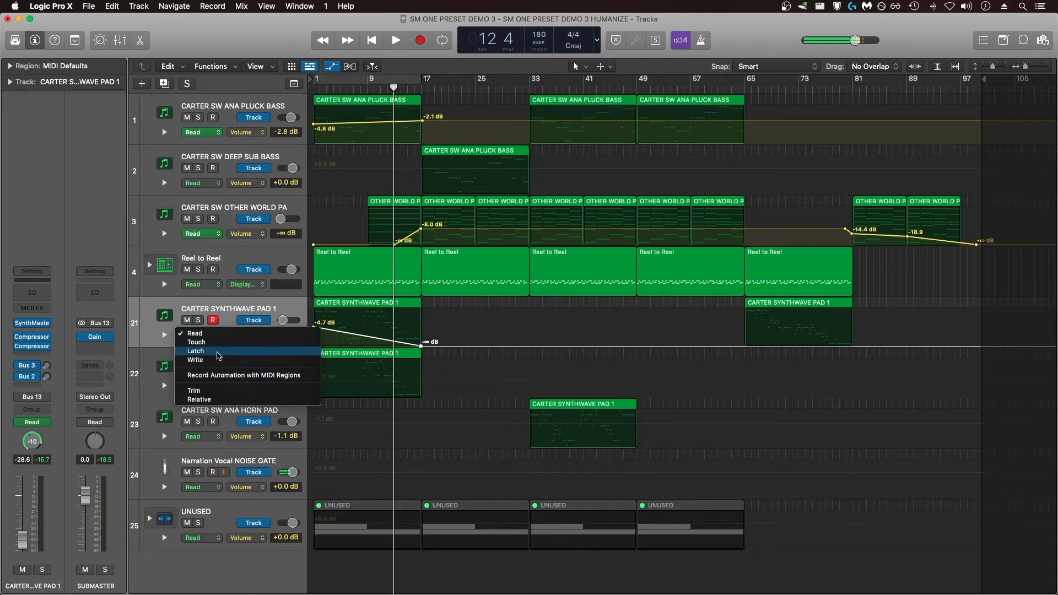
{"action": "left_click", "coordinate": [217, 352]}
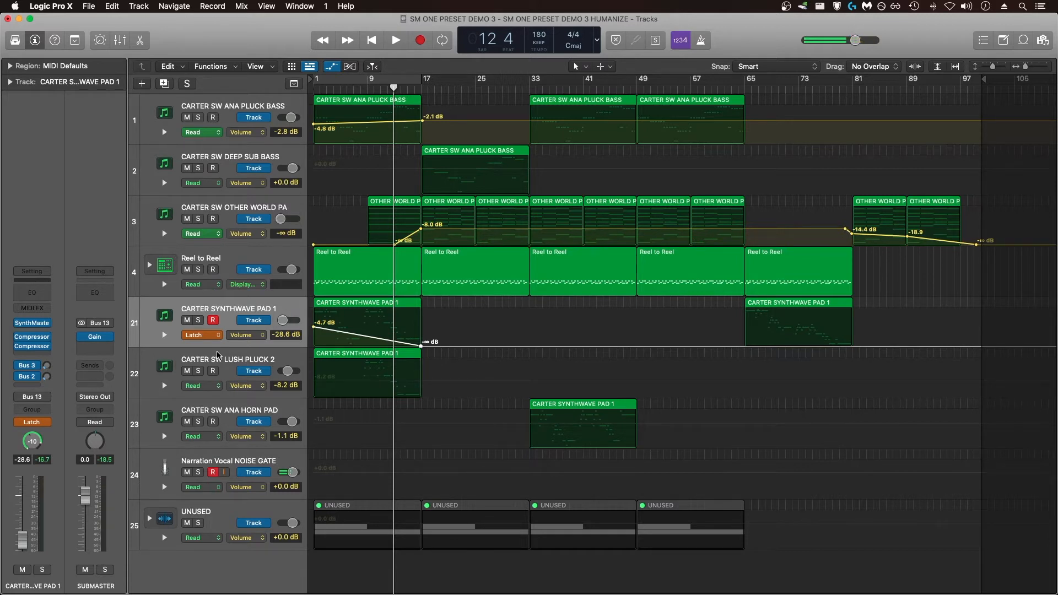
- Open the SynthMaster One instrument on the OTHER WORLD PA track, move its window aside and adjust the Filter 1 cutoff
{"action": "scroll", "coordinate": [246, 199], "scroll_direction": "down", "scroll_amount": 1}
{"action": "left_click", "coordinate": [246, 199]}
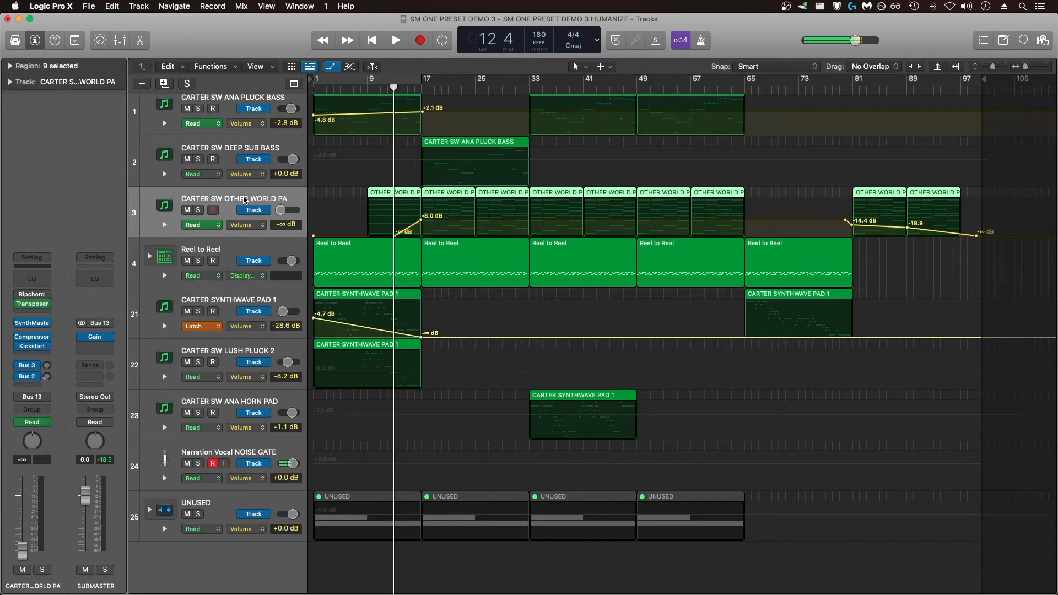
{"action": "left_click", "coordinate": [34, 325]}
{"action": "left_click_drag", "start_coordinate": [613, 162], "coordinate": [767, 160]}
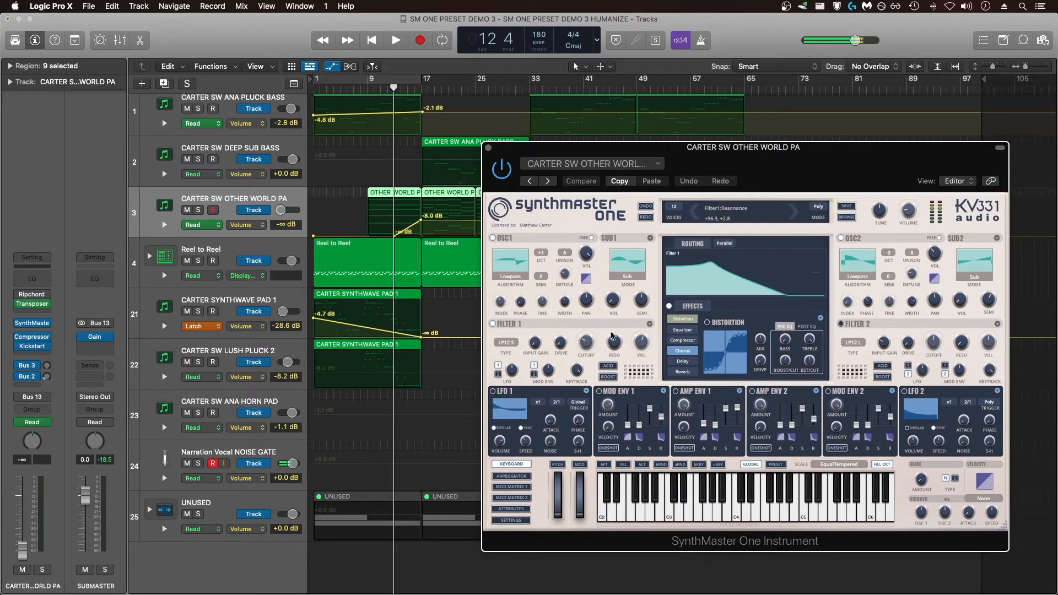
{"action": "mouse_move", "coordinate": [589, 342]}
{"action": "mouse_move", "coordinate": [589, 346]}
{"action": "left_mouse_down"}
{"action": "mouse_move", "coordinate": [588, 364]}
{"action": "mouse_move", "coordinate": [588, 334]}
{"action": "mouse_move", "coordinate": [589, 367]}
{"action": "mouse_move", "coordinate": [584, 346]}
{"action": "left_mouse_up"}
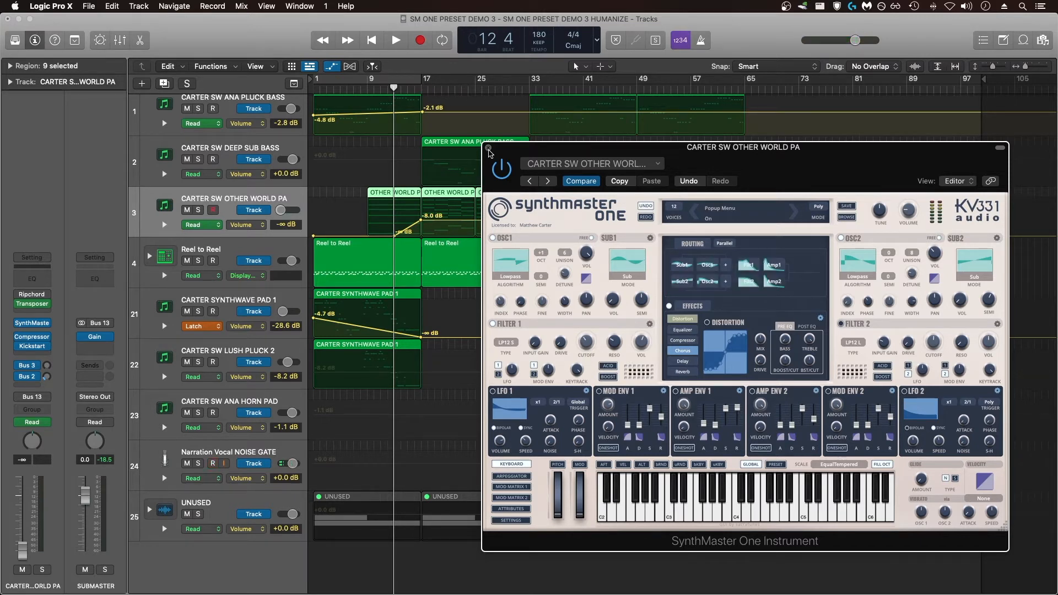
- Set the OTHER WORLD PA track's automation mode to Latch and move the Filter 1 cutoff to about 0.48 to make it the automated parameter
{"action": "left_click", "coordinate": [218, 228]}
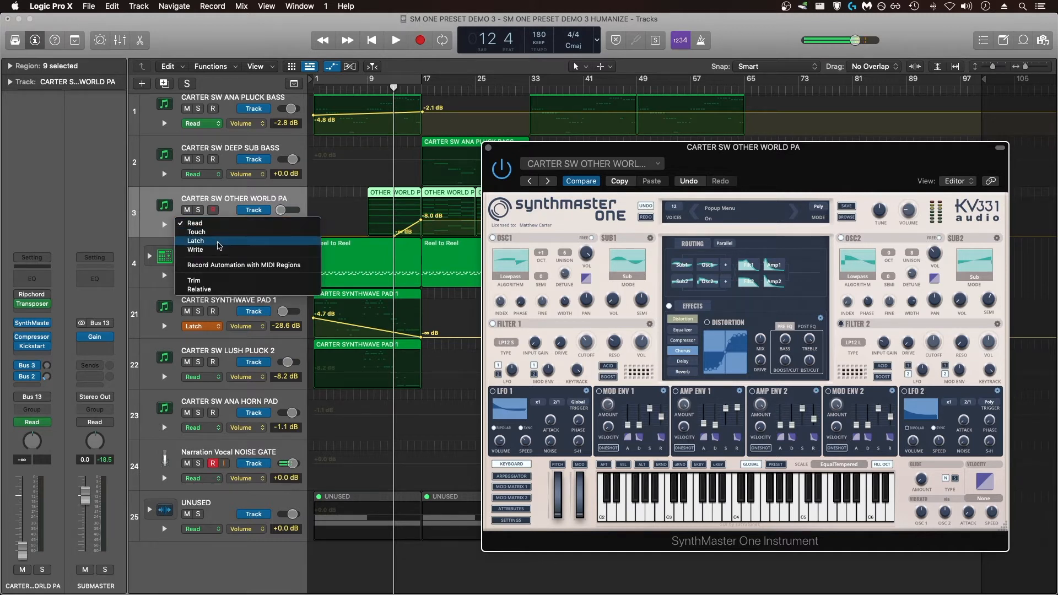
{"action": "left_click", "coordinate": [218, 241]}
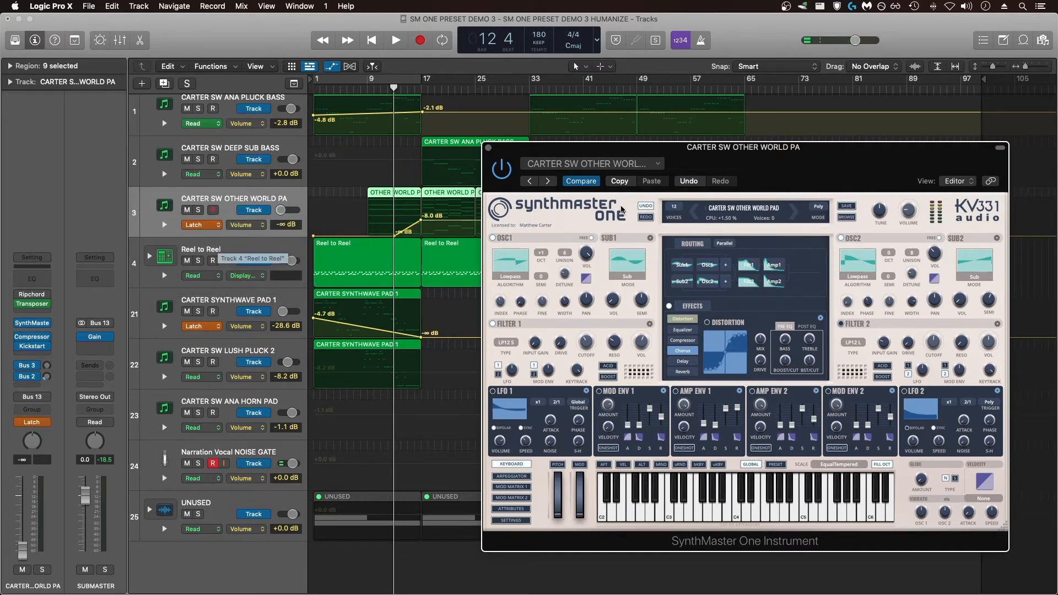
{"action": "mouse_move", "coordinate": [587, 343]}
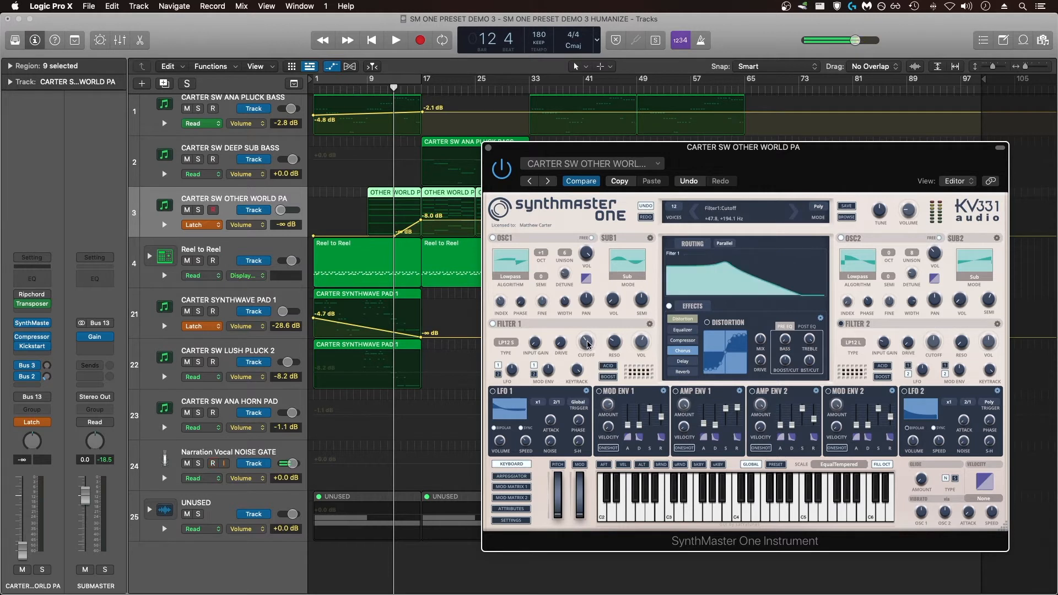
{"action": "left_click_drag", "start_coordinate": [587, 343], "coordinate": [586, 343]}
{"action": "left_click_drag", "start_coordinate": [585, 337], "coordinate": [585, 335]}
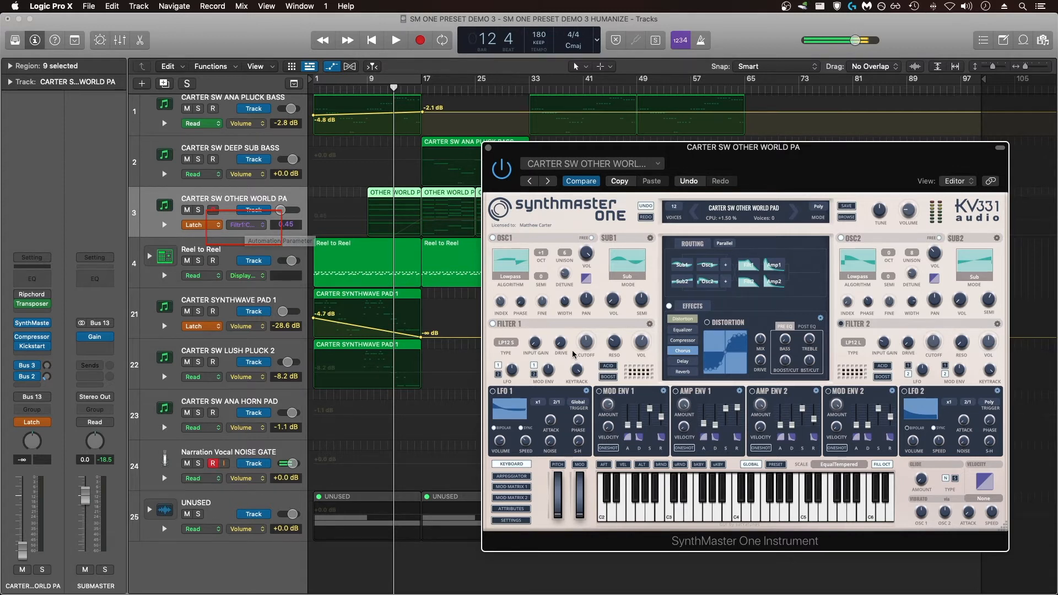
{"action": "mouse_move", "coordinate": [585, 348]}
{"action": "mouse_move", "coordinate": [585, 346]}
{"action": "left_mouse_down"}
{"action": "mouse_move", "coordinate": [586, 334]}
{"action": "mouse_move", "coordinate": [587, 345]}
{"action": "left_mouse_up"}
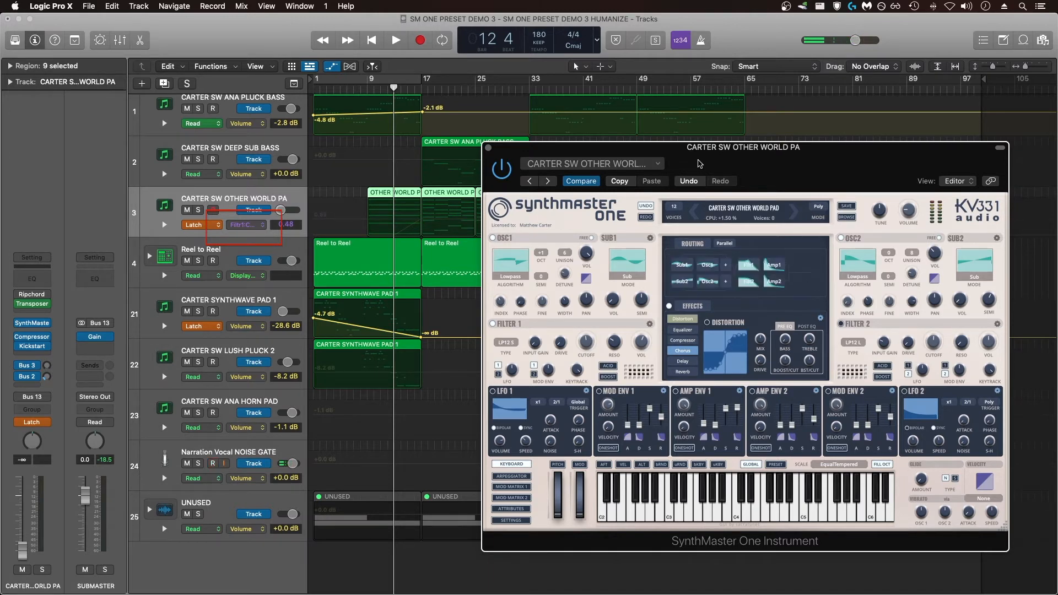
- Add cutoff automation points on the OTHER WORLD PA track, about 0.13 at bar 17 and 0.48 at bar 33
{"action": "left_click_drag", "start_coordinate": [707, 153], "coordinate": [797, 232]}
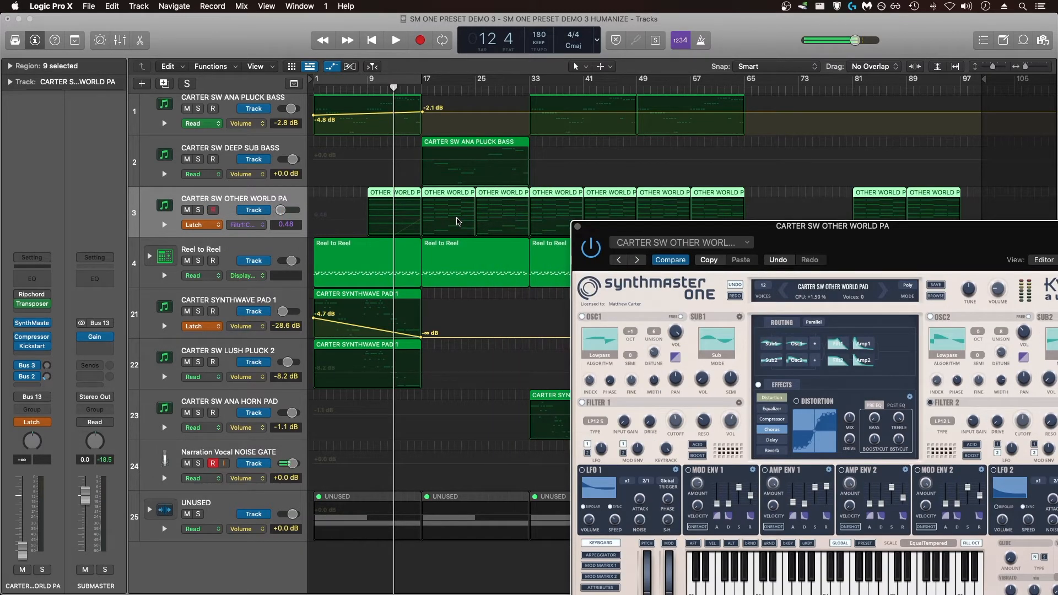
{"action": "left_click", "coordinate": [455, 222]}
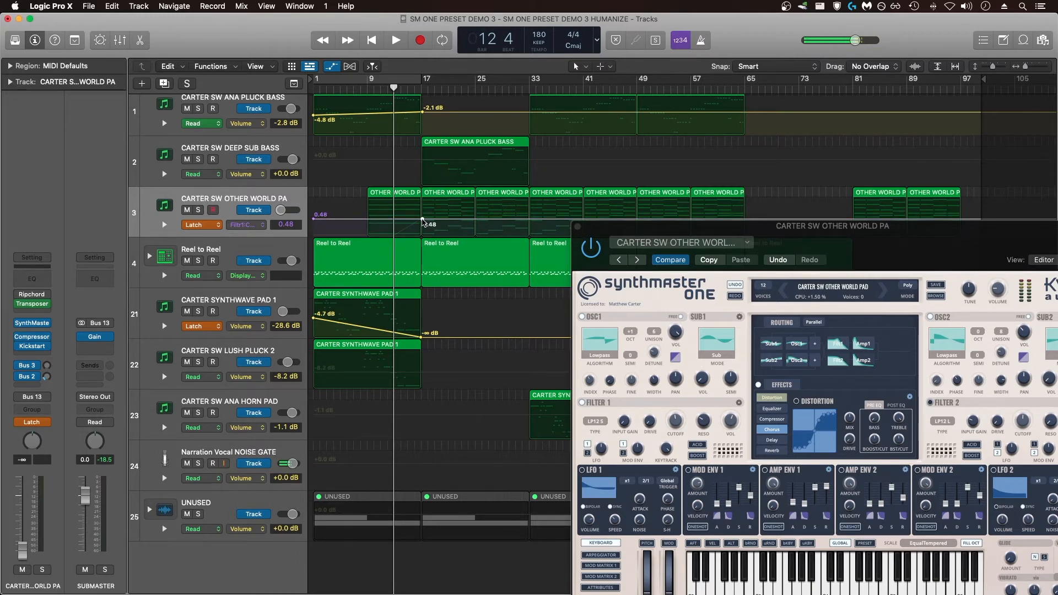
{"action": "left_click", "coordinate": [530, 219]}
{"action": "left_click_drag", "start_coordinate": [422, 219], "coordinate": [423, 234]}
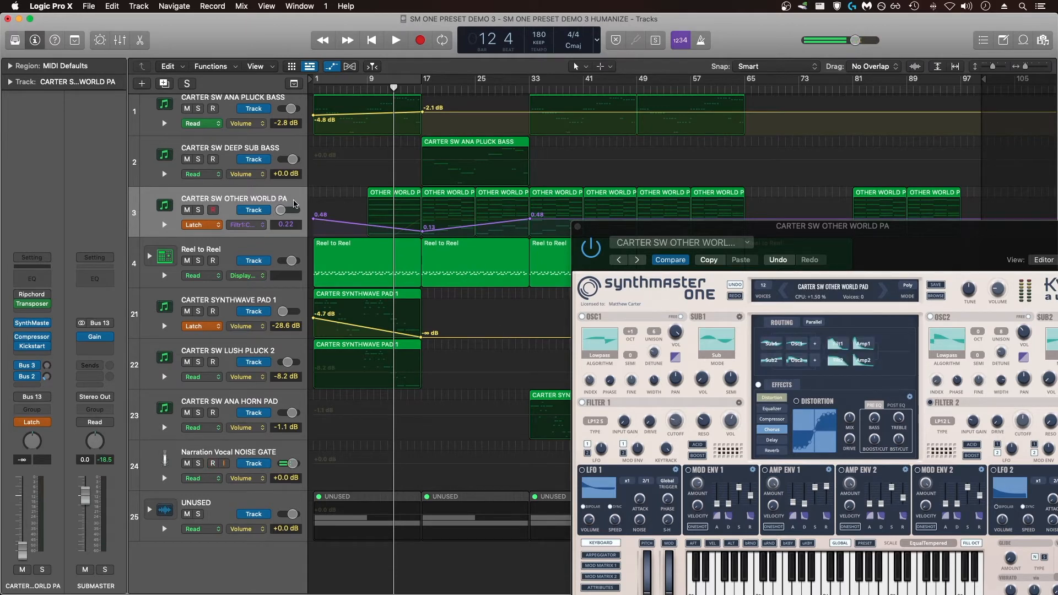
- Solo the OTHER WORLD PA track and play from bar 17 with the synth window in view to hear the cutoff sweep
{"action": "left_click", "coordinate": [199, 210]}
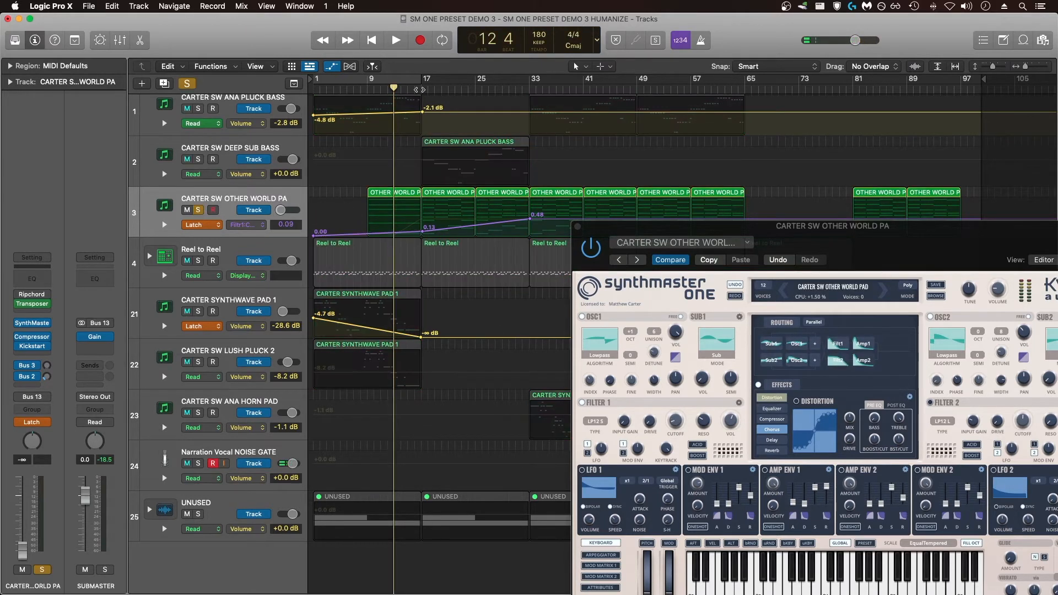
{"action": "left_click", "coordinate": [423, 88]}
{"action": "key", "text": "space"}
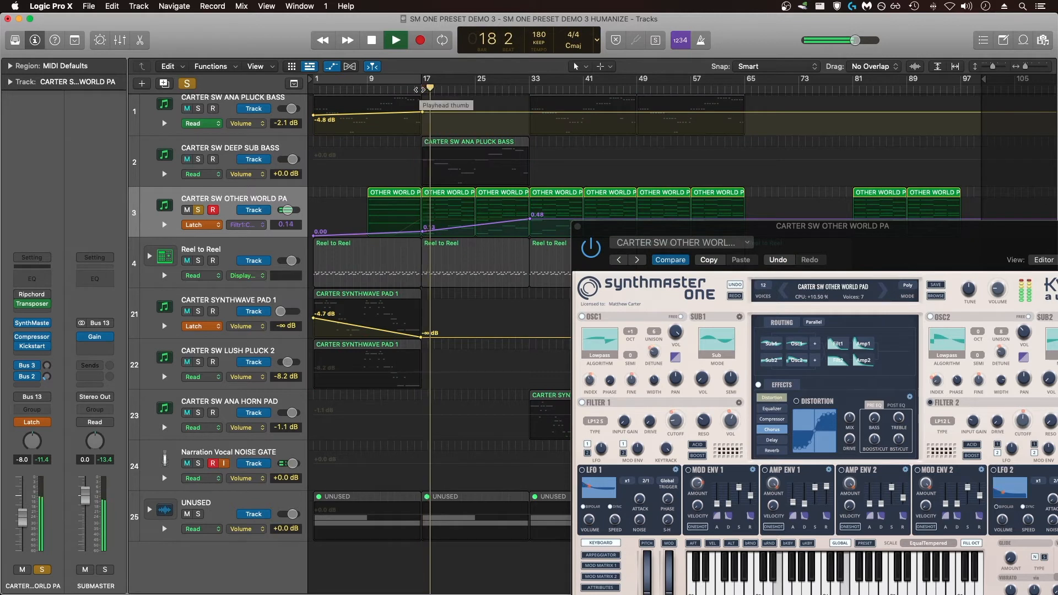
{"action": "left_click_drag", "start_coordinate": [892, 265], "coordinate": [871, 148]}
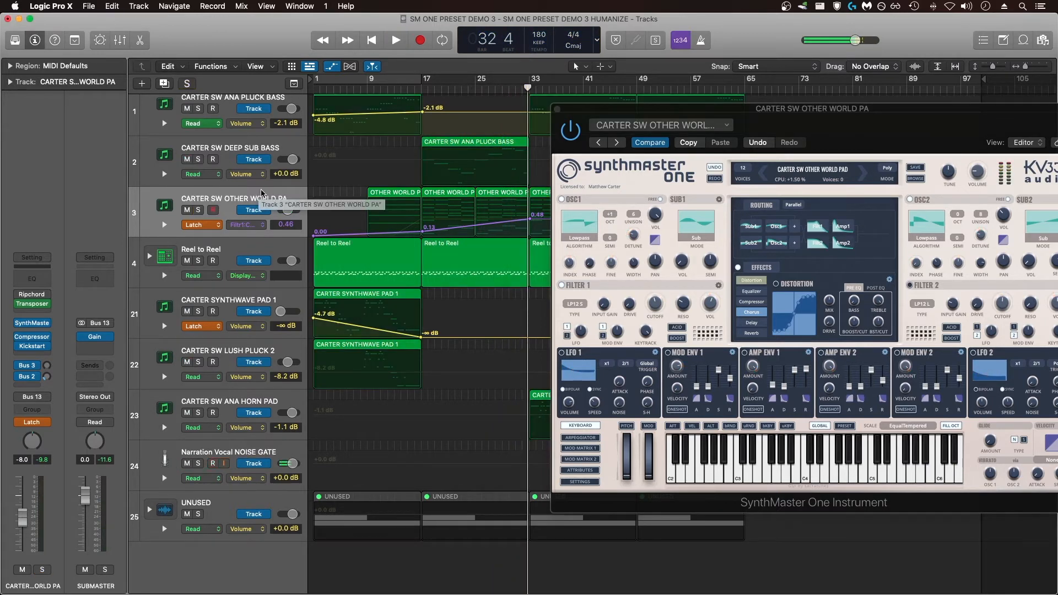
- Set the automation mode of the OTHER WORLD PA track back to Read
{"action": "left_click", "coordinate": [215, 224]}
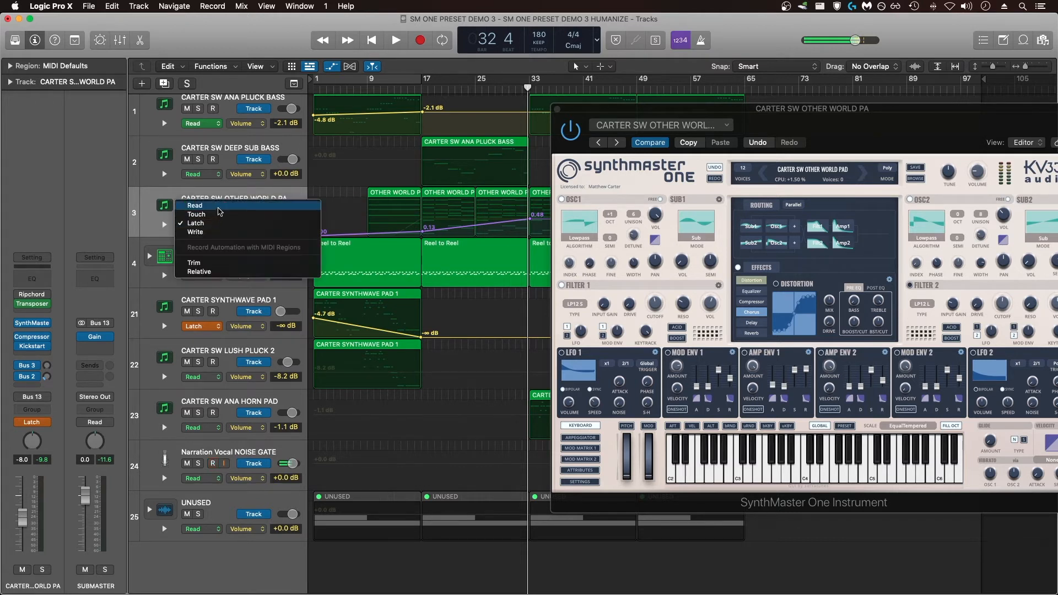
{"action": "left_click", "coordinate": [220, 206]}
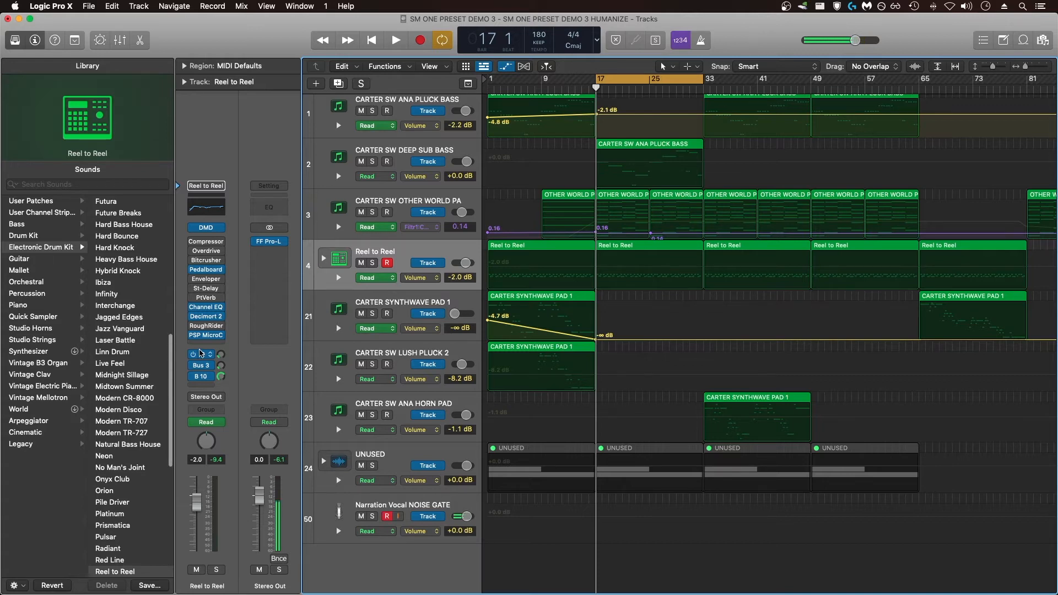
- Insert a stereo Tape Delay in the empty effect slot of the Reel to Reel track and move its window clear of the tracks
{"action": "left_click", "coordinate": [205, 344]}
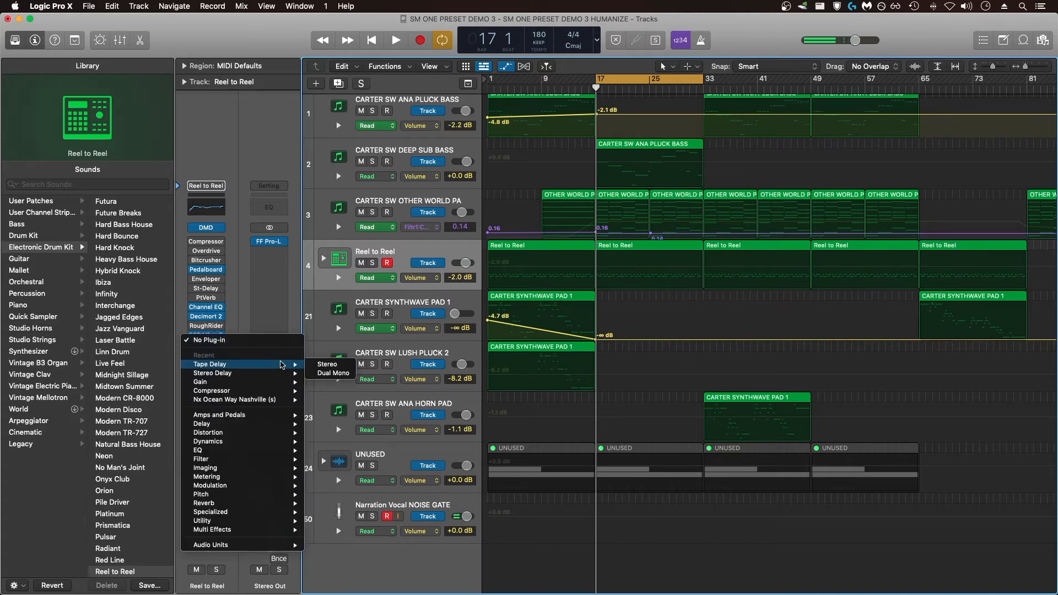
{"action": "left_click", "coordinate": [316, 365]}
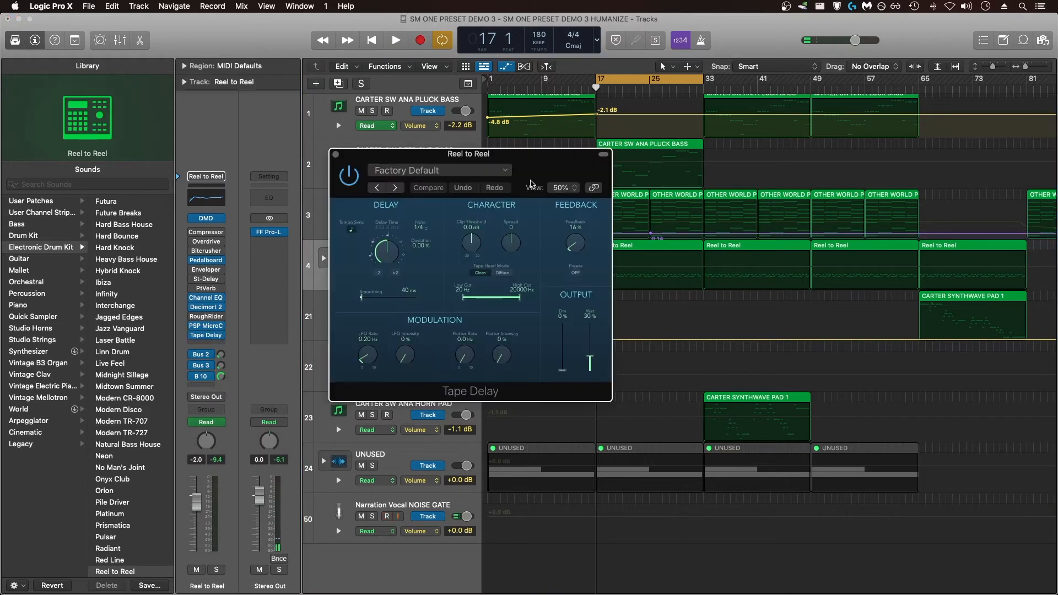
{"action": "left_click_drag", "start_coordinate": [543, 164], "coordinate": [918, 309]}
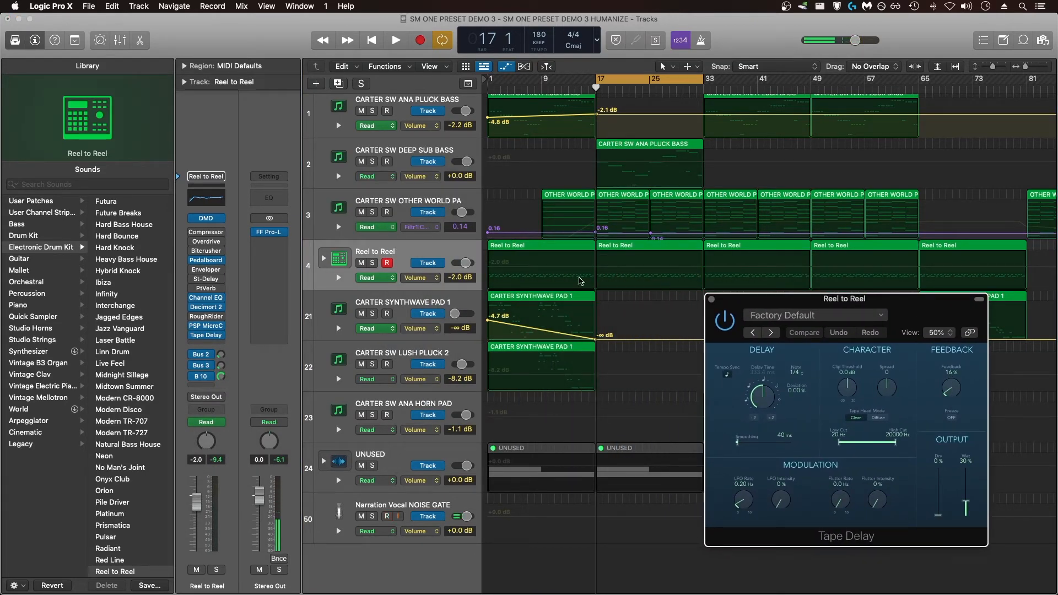
- Set the Reel to Reel track's automation mode to Latch and the Tape Delay feedback to 22%
{"action": "left_click", "coordinate": [393, 279]}
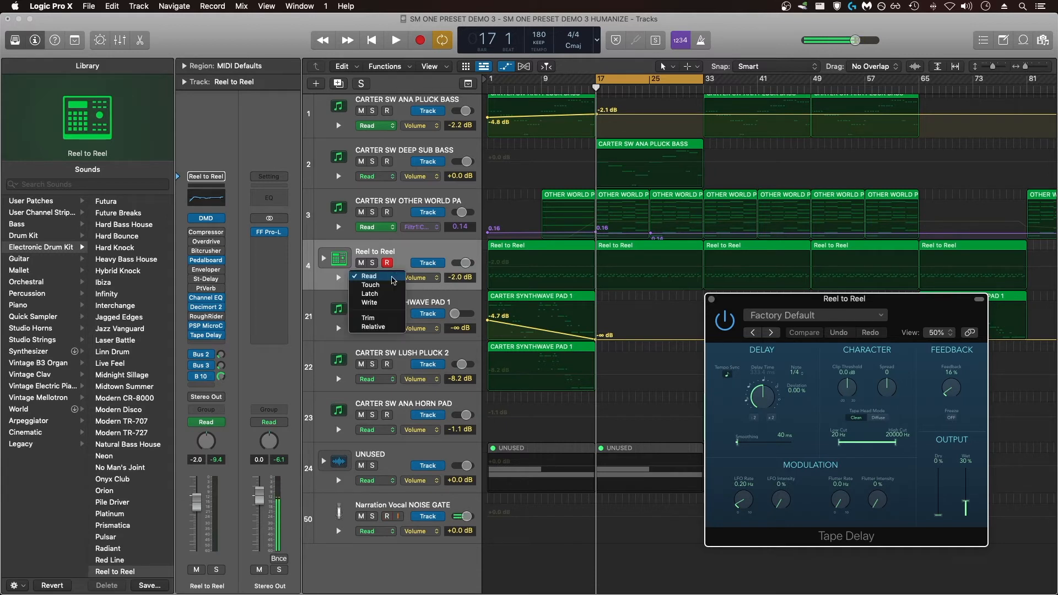
{"action": "left_click", "coordinate": [388, 293]}
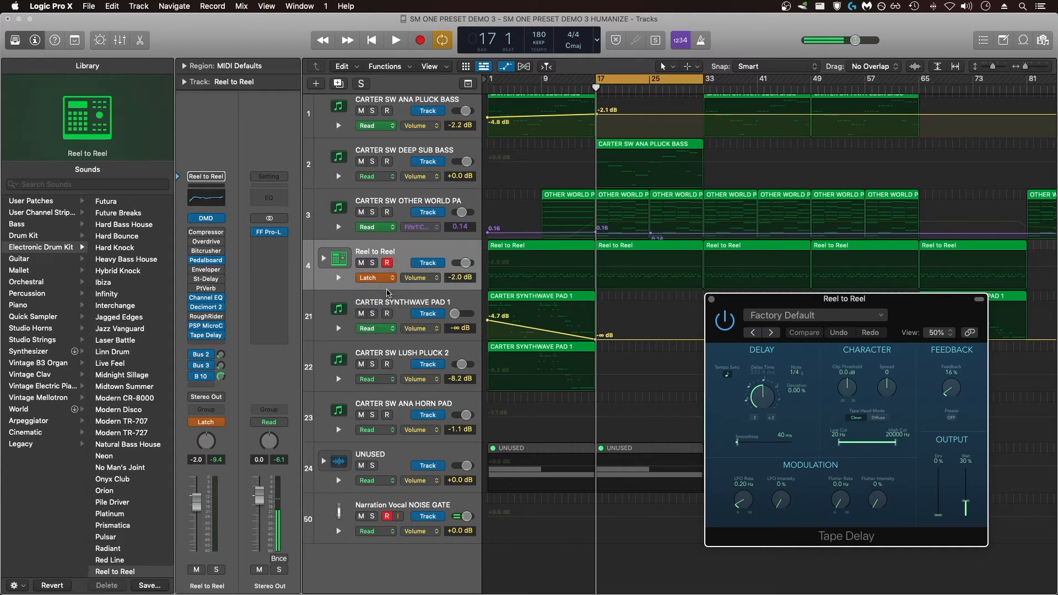
{"action": "left_click_drag", "start_coordinate": [958, 399], "coordinate": [954, 386]}
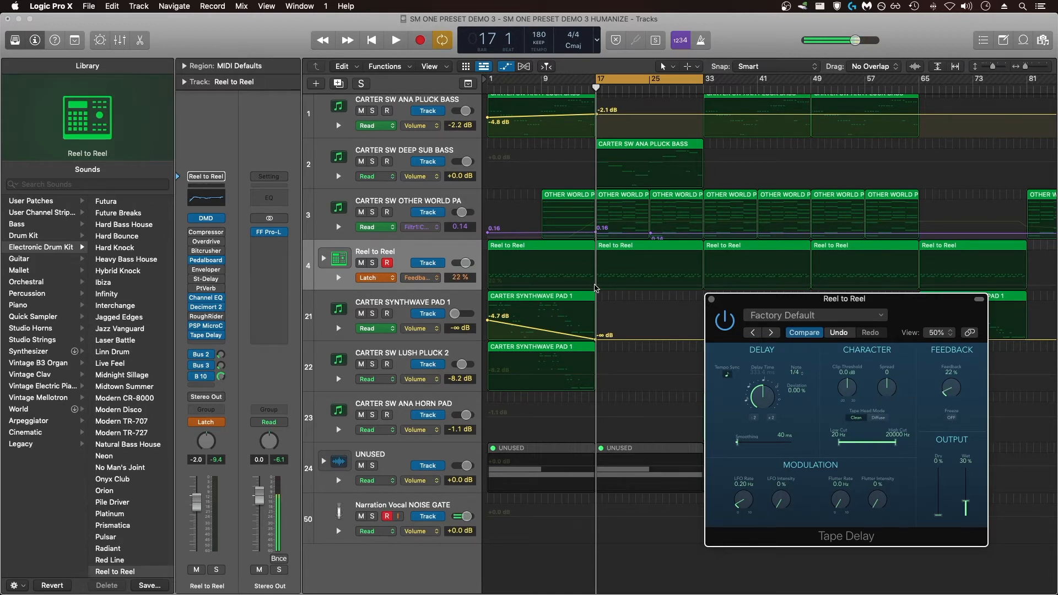
- Add feedback points of 22% at bars 17 and 33 and 106% at bar 25, and set the Reel to Reel track to Read
{"action": "left_click", "coordinate": [595, 289]}
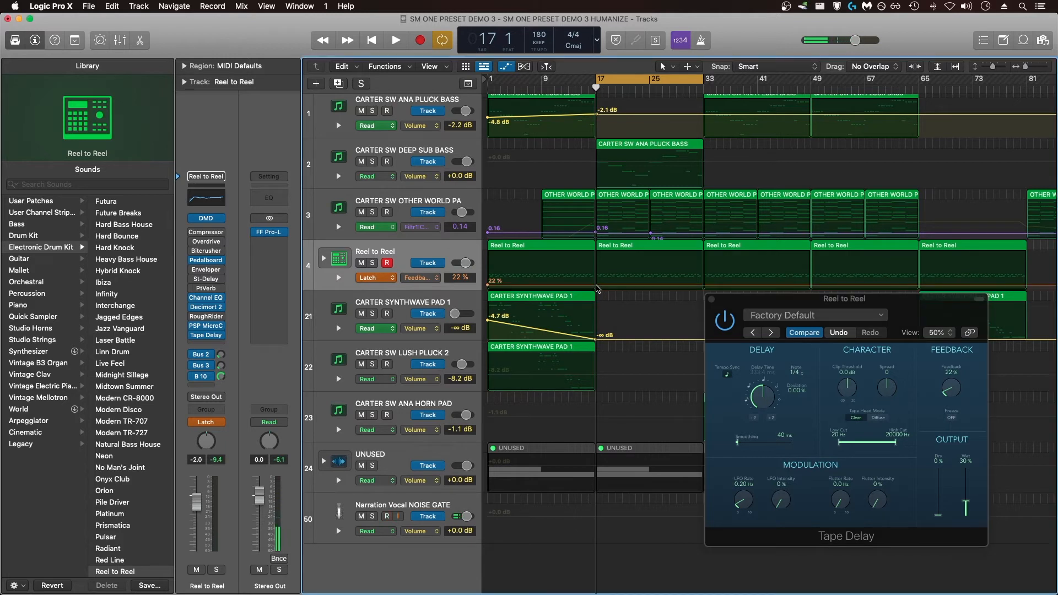
{"action": "left_click", "coordinate": [596, 286]}
{"action": "left_click", "coordinate": [704, 285]}
{"action": "left_click_drag", "start_coordinate": [648, 285], "coordinate": [651, 269]}
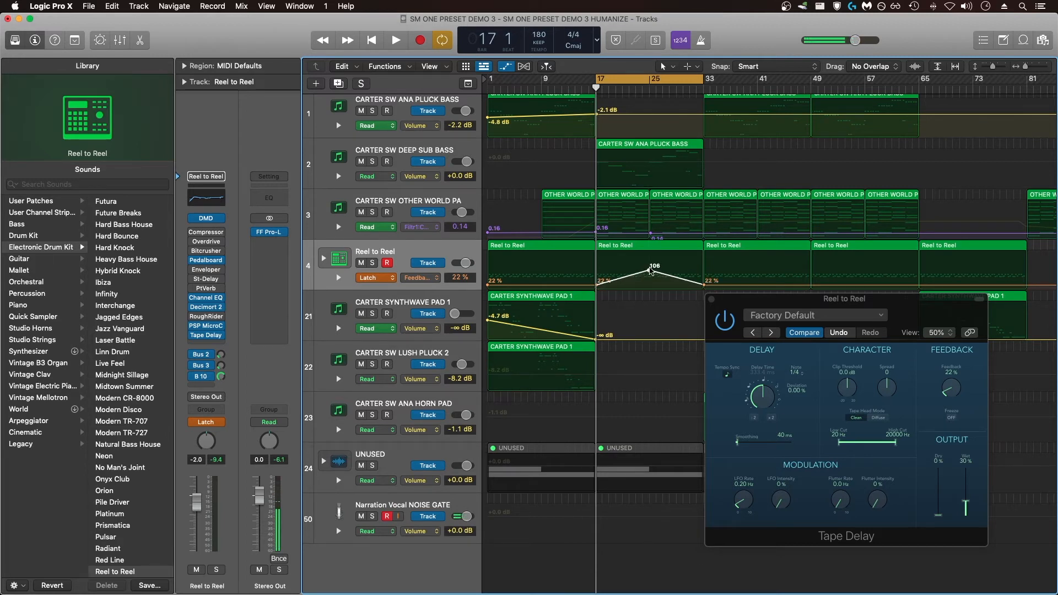
{"action": "left_click", "coordinate": [394, 279]}
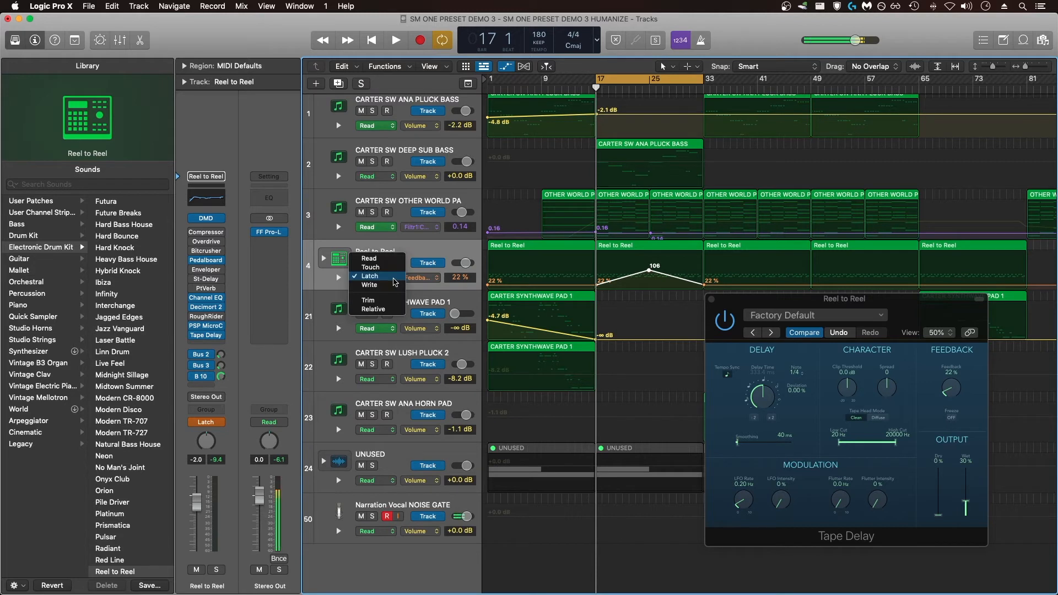
{"action": "left_click", "coordinate": [369, 258]}
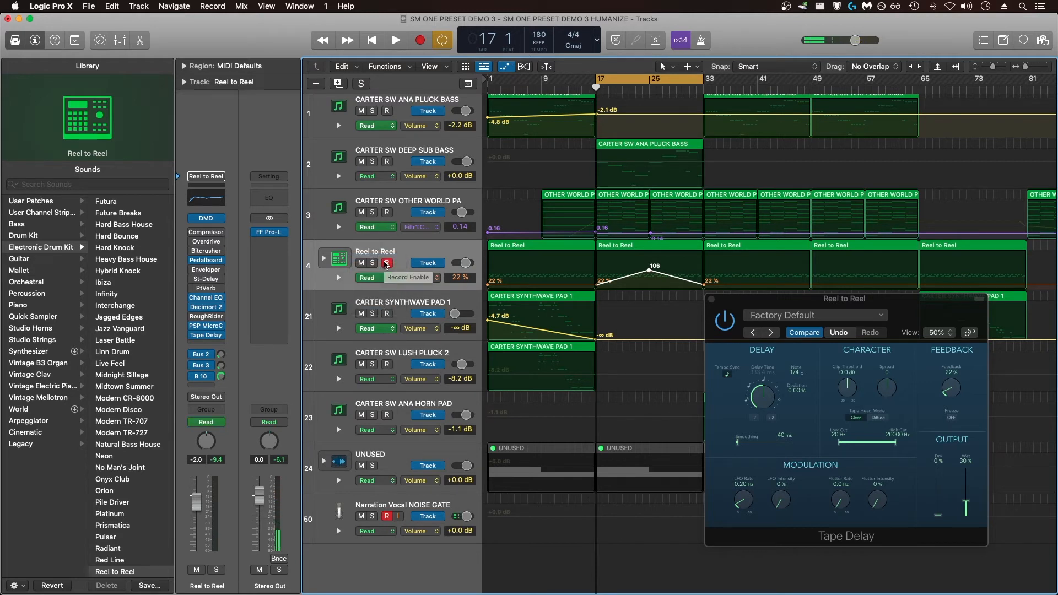
- Play the Reel to Reel track soloed from bar 17 and lower its feedback automation peak at bar 25
{"action": "key", "text": "space"}
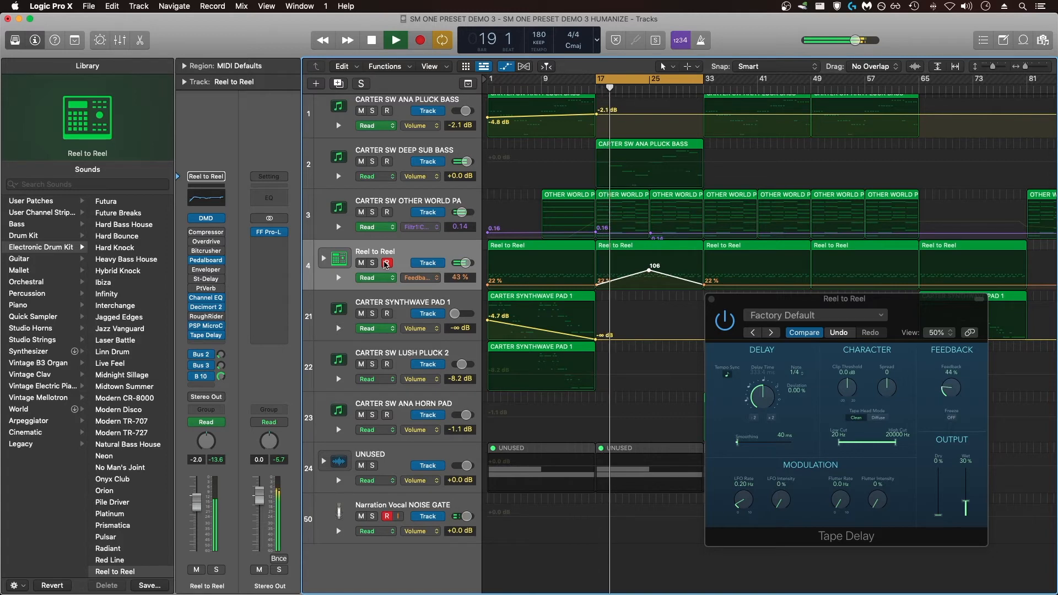
{"action": "left_click", "coordinate": [373, 264]}
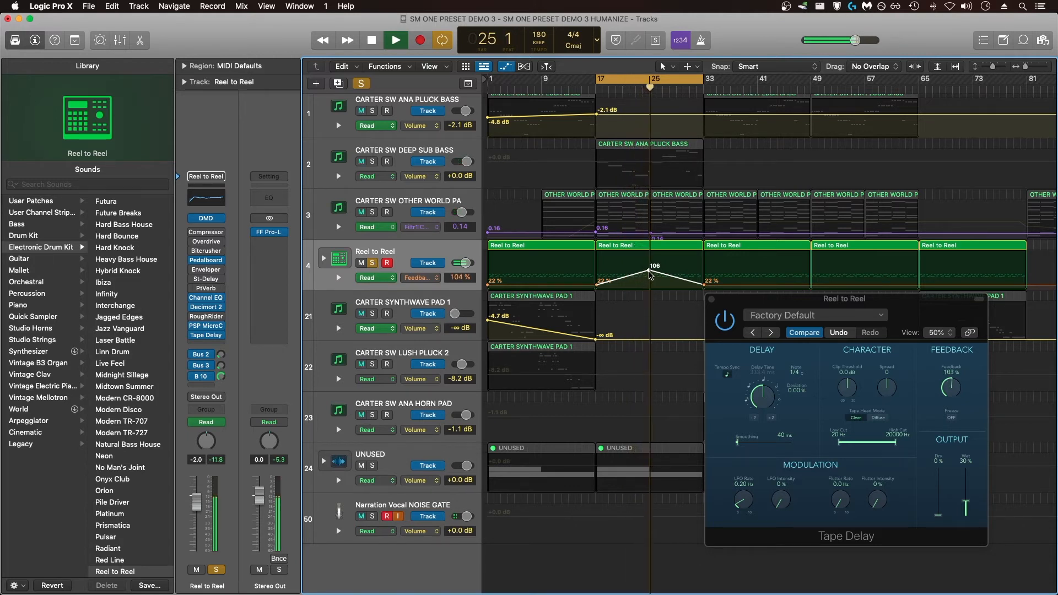
{"action": "left_click_drag", "start_coordinate": [649, 271], "coordinate": [650, 278]}
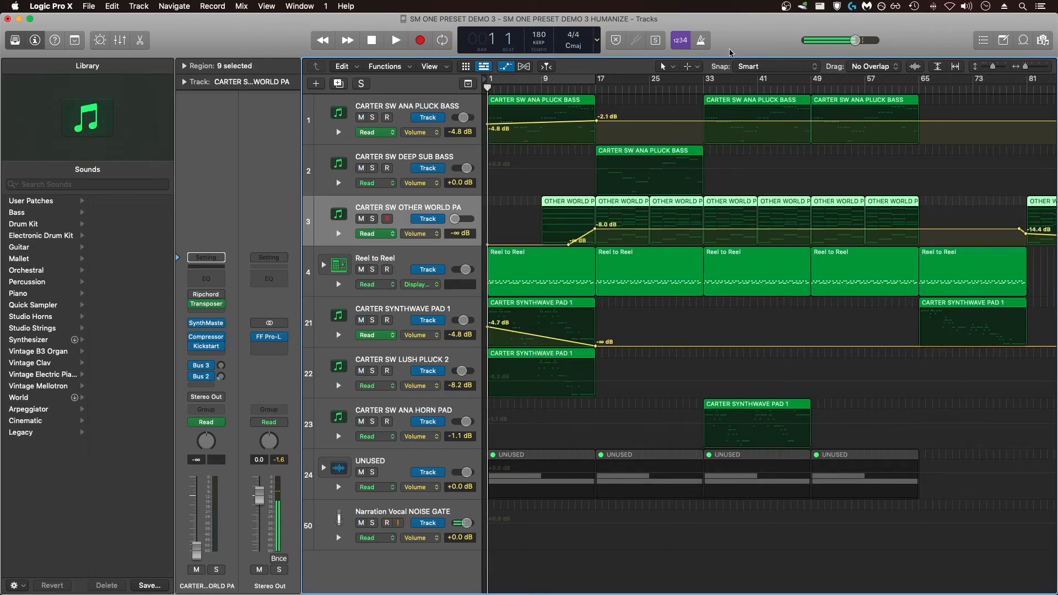
- Look through the automatable SynthMaster parameters available for the OTHER WORLD PA track
{"action": "left_click", "coordinate": [439, 235]}
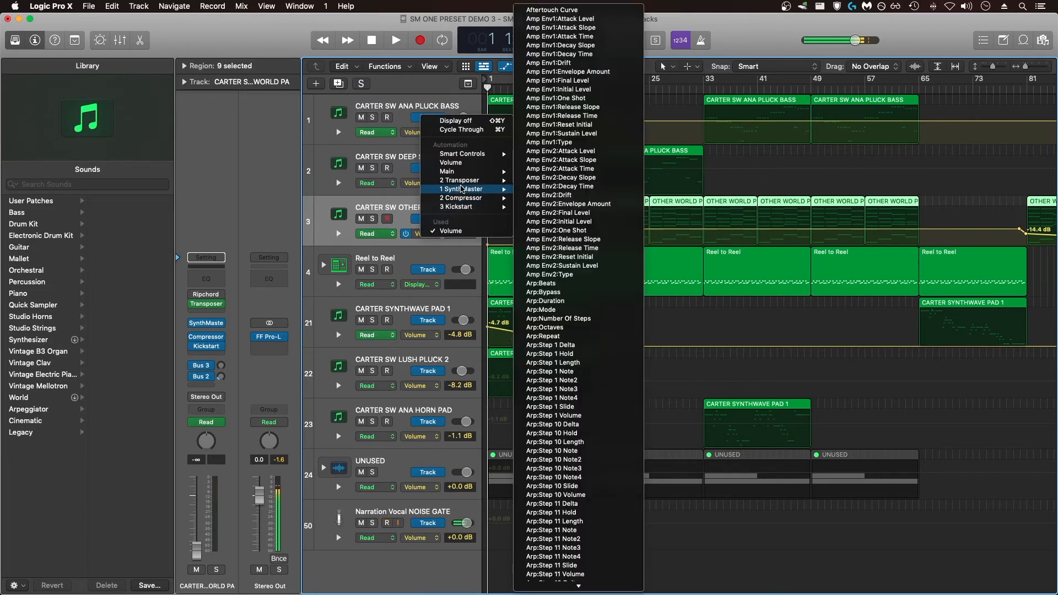
{"action": "mouse_move", "coordinate": [465, 183]}
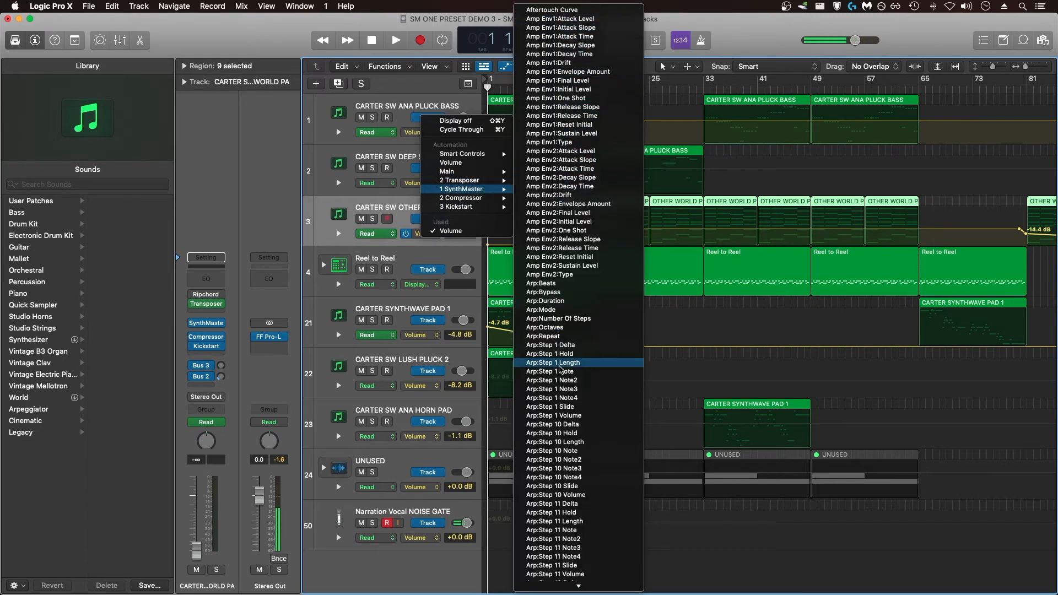
{"action": "mouse_move", "coordinate": [551, 587]}
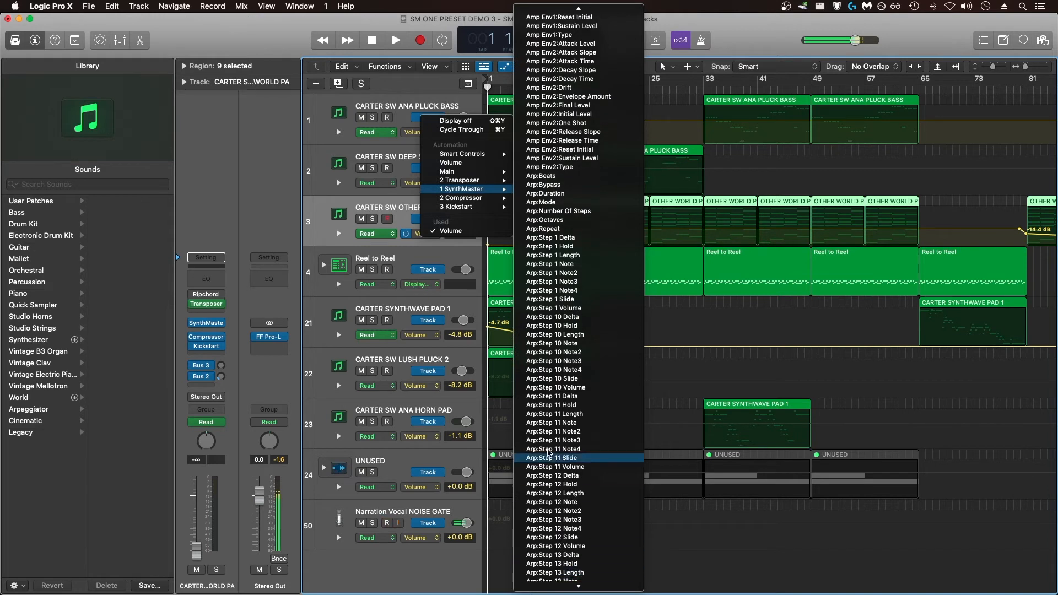
{"action": "mouse_move", "coordinate": [551, 3]}
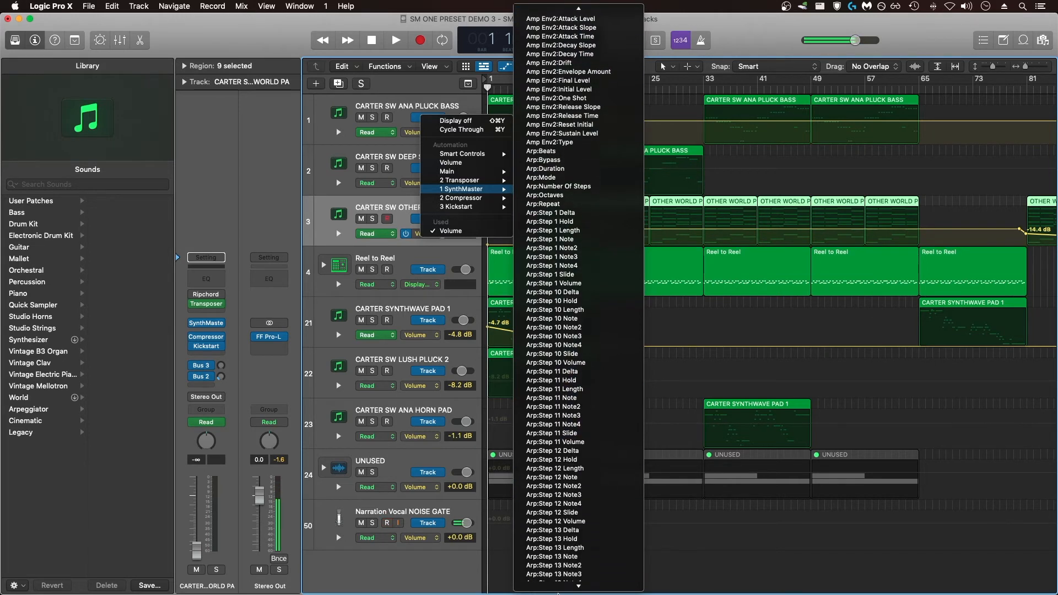
- Set the OTHER WORLD PA track to Latch and touch SynthMaster's Filter 1 cutoff to make it the automation parameter
{"action": "left_click", "coordinate": [376, 233]}
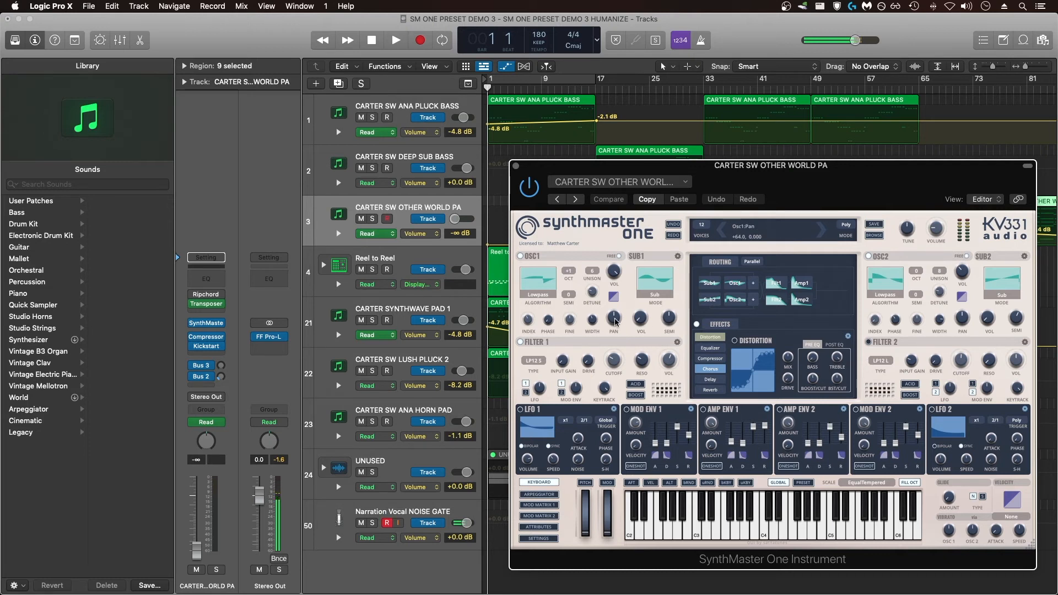
{"action": "left_click", "coordinate": [376, 234]}
{"action": "left_click", "coordinate": [369, 251]}
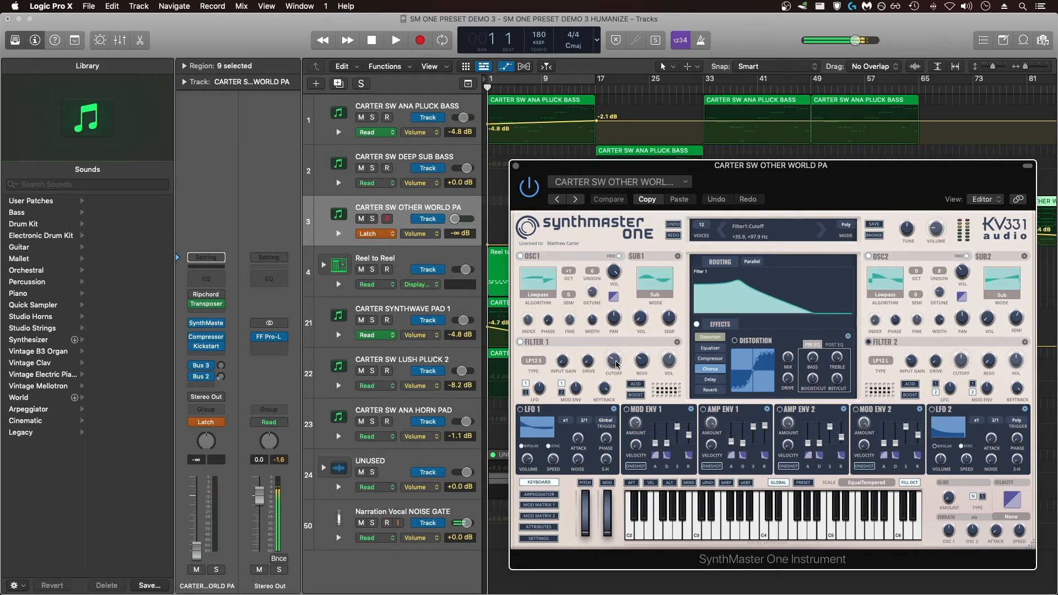
{"action": "left_click", "coordinate": [616, 363]}
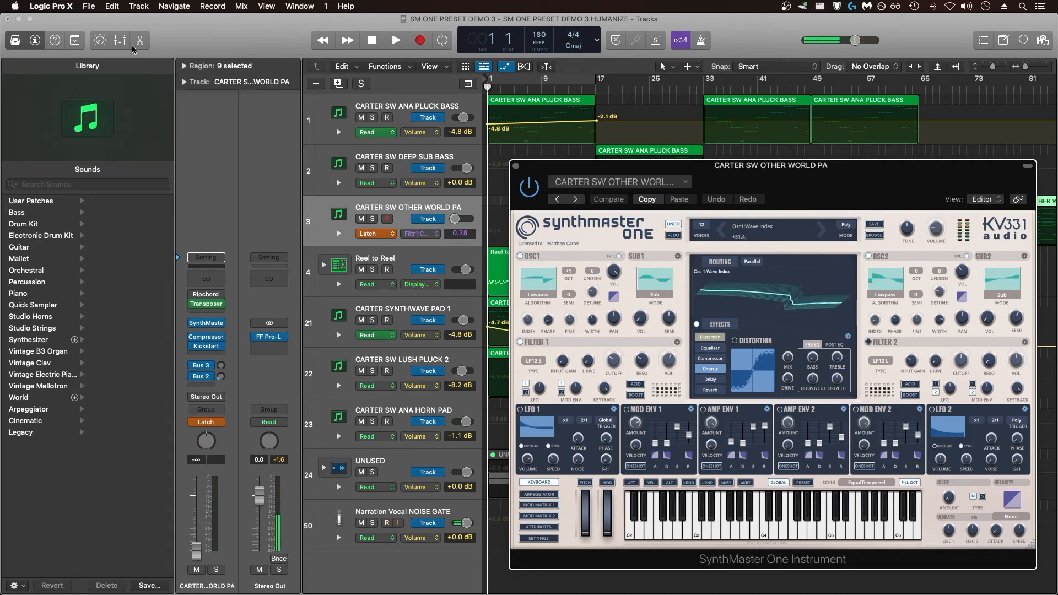
- Learn a controller assignment for Filter1:Cutoff with the Oxygen 25 and reassign the control to that parameter
{"action": "left_click", "coordinate": [45, 5]}
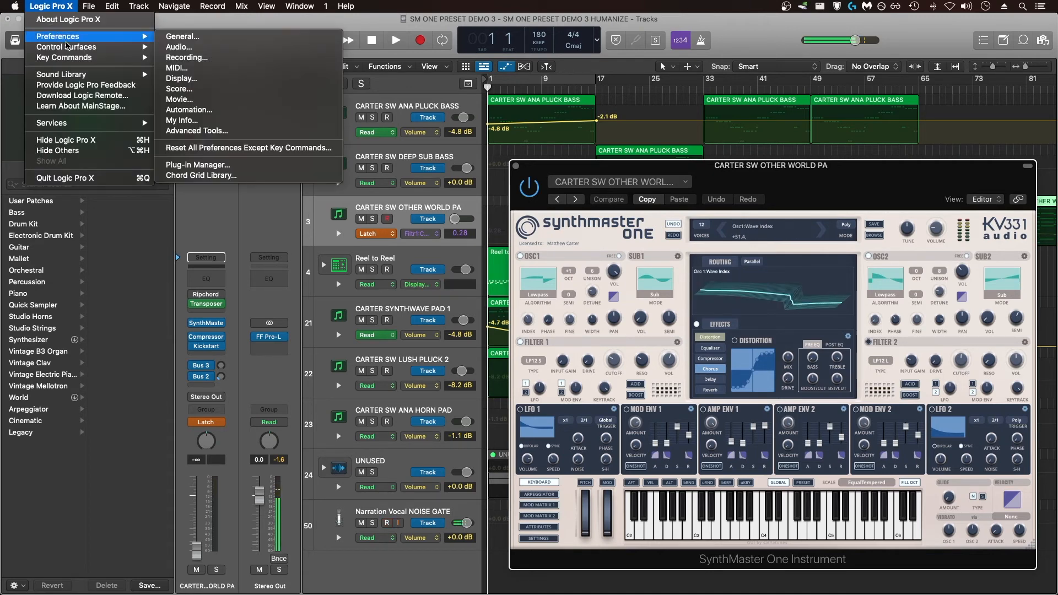
{"action": "mouse_move", "coordinate": [69, 47]}
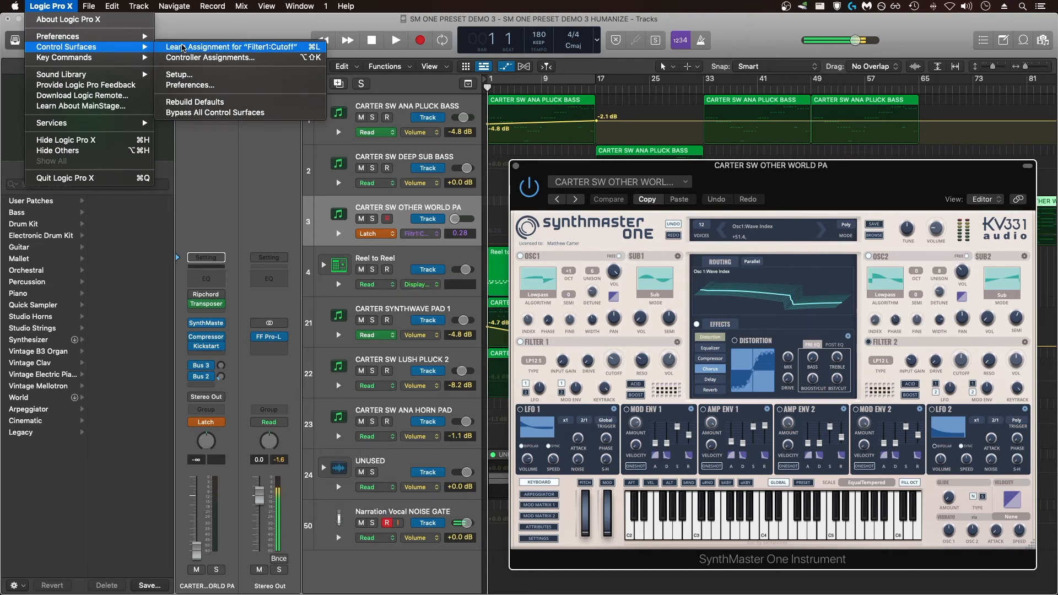
{"action": "left_click", "coordinate": [184, 48]}
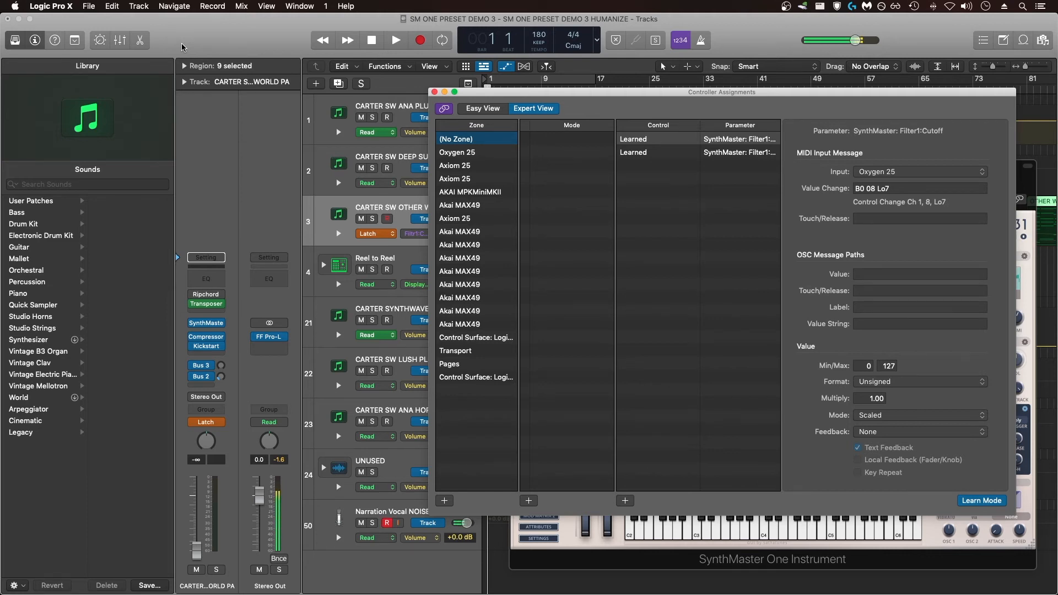
{"action": "left_click", "coordinate": [434, 92]}
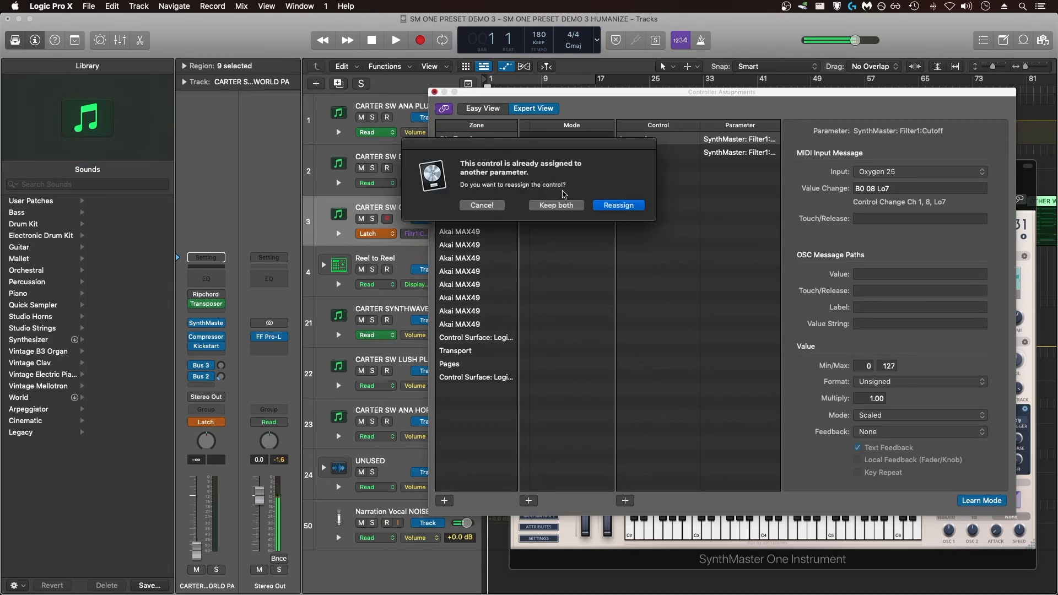
{"action": "left_click", "coordinate": [605, 209]}
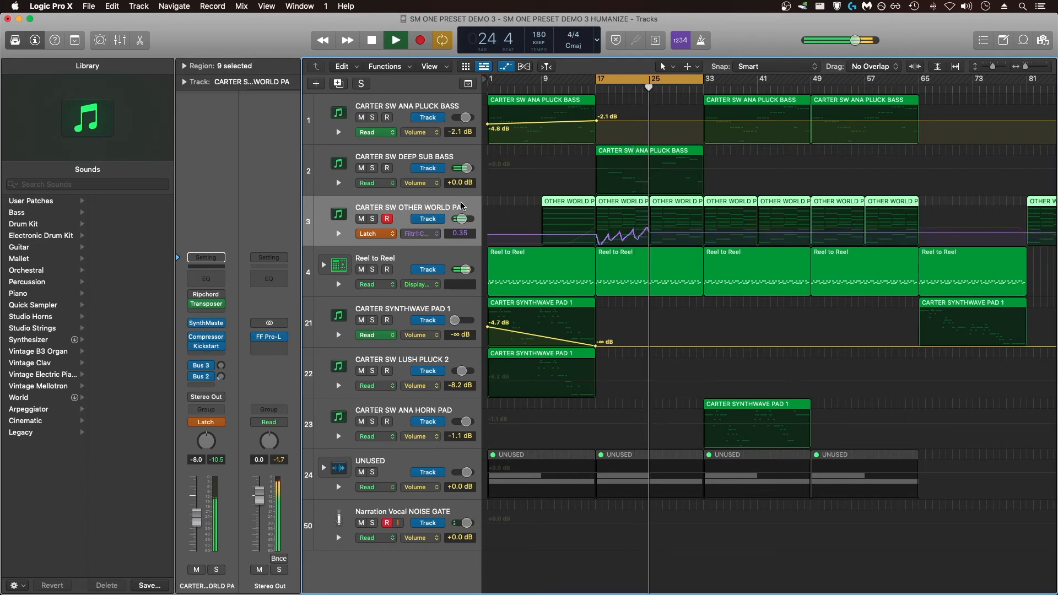
- End the Latch pass, set the OTHER WORLD PA track to Touch and delete the recorded cutoff points from bar 17 onward
{"action": "key", "text": "space"}
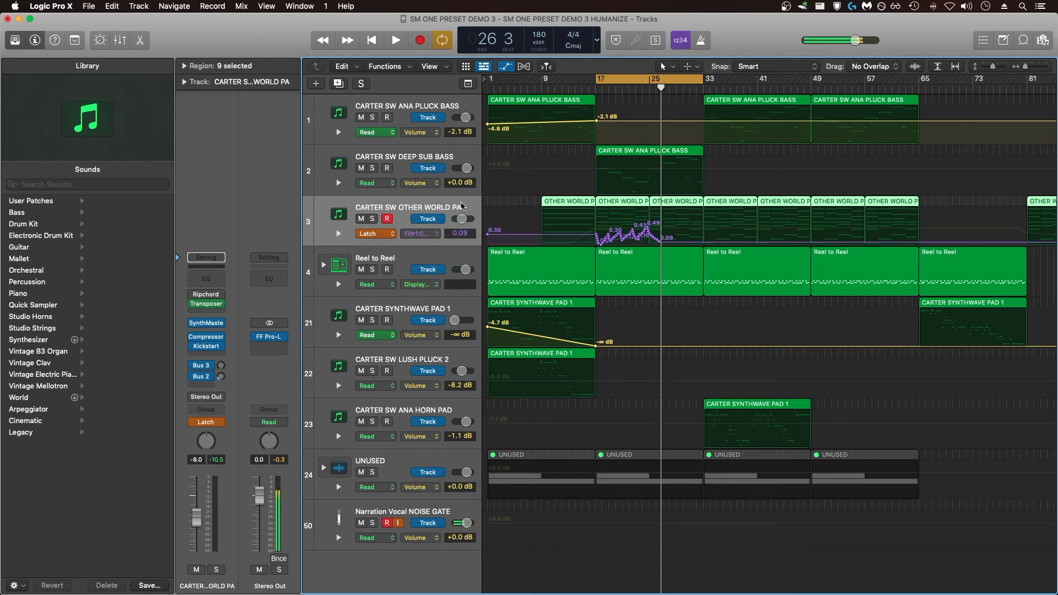
{"action": "left_click", "coordinate": [393, 234]}
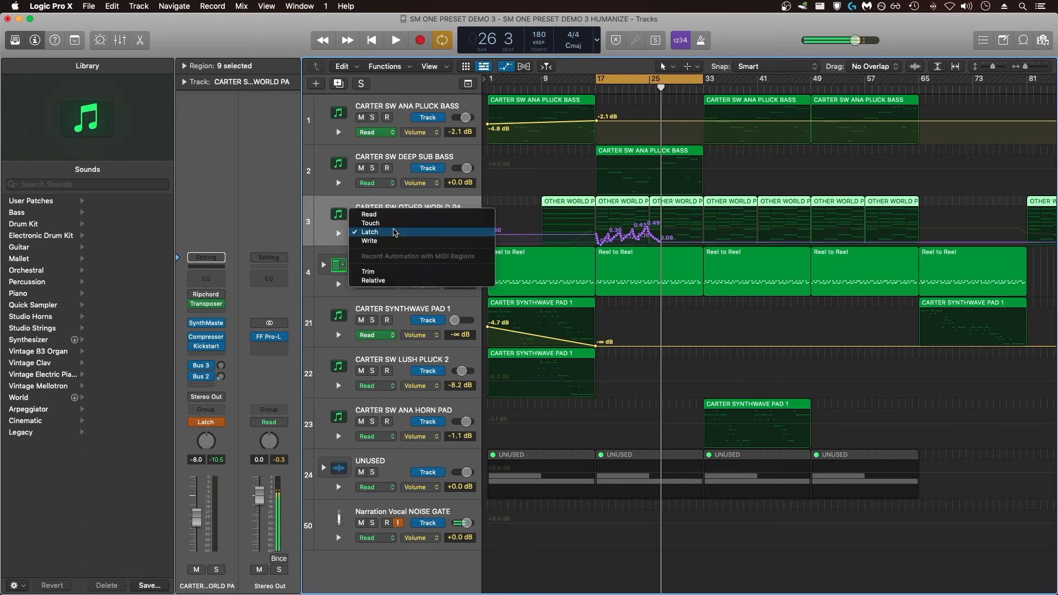
{"action": "left_click", "coordinate": [394, 226]}
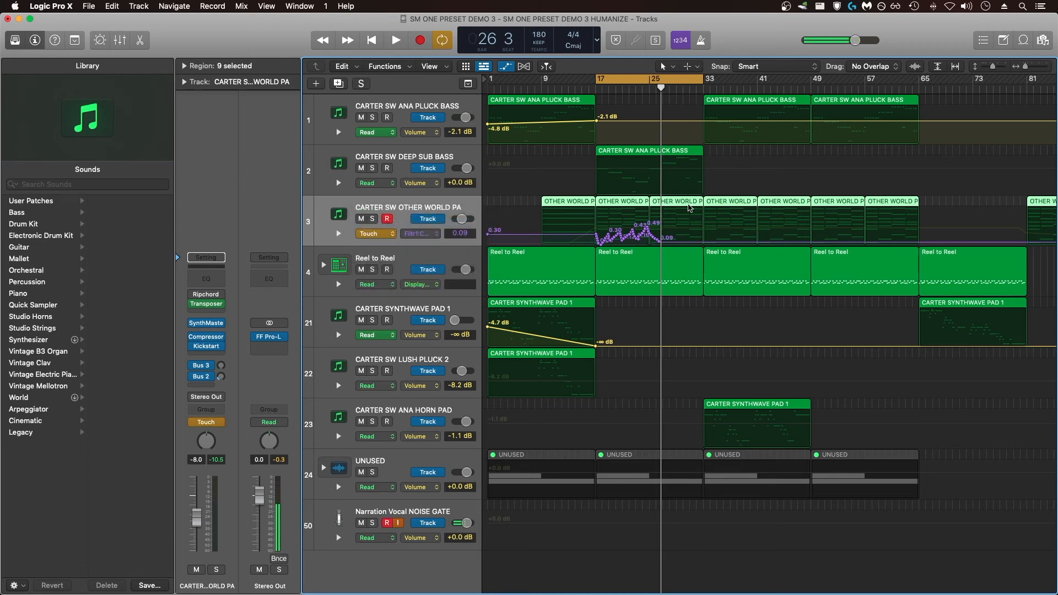
{"action": "left_click_drag", "start_coordinate": [689, 209], "coordinate": [581, 246]}
{"action": "key", "text": "Delete"}
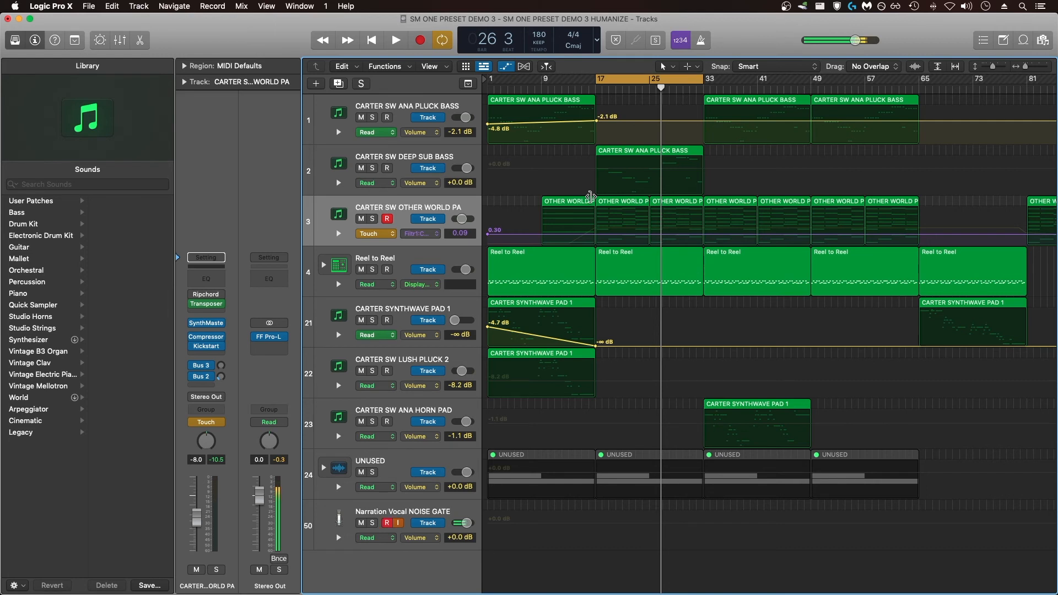
- Record a filter cutoff pass on the OTHER WORLD PA track from bar 17 in Touch mode
{"action": "key", "text": "space"}
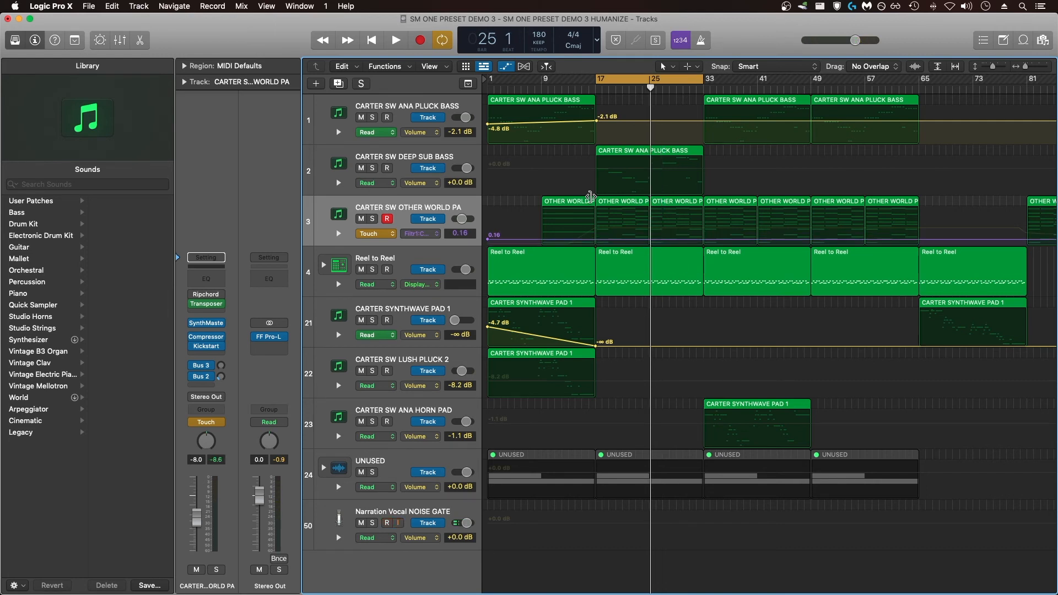
{"action": "key", "text": "space"}
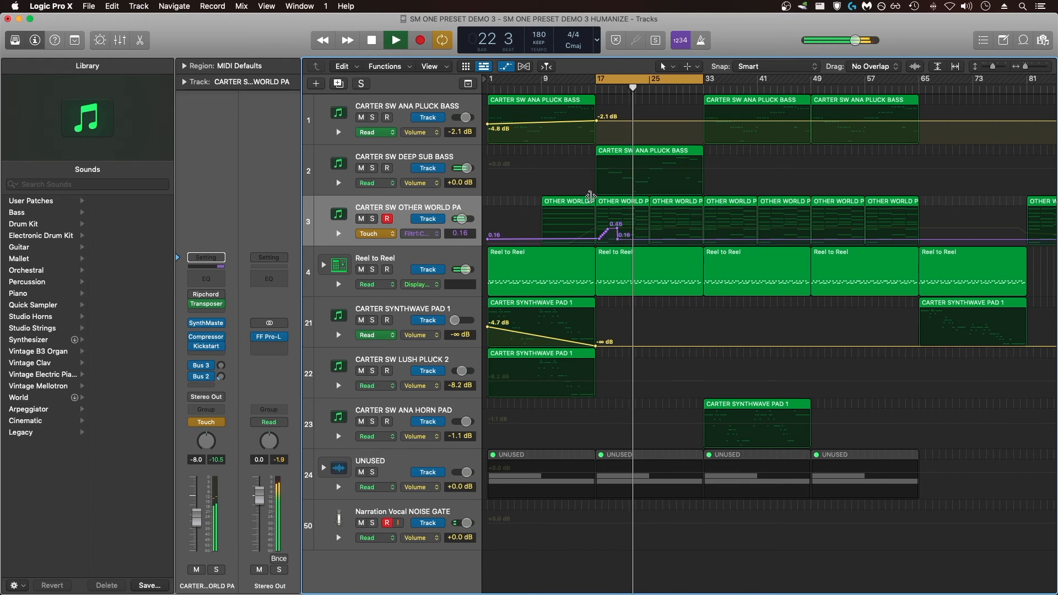
{"action": "key", "text": "space"}
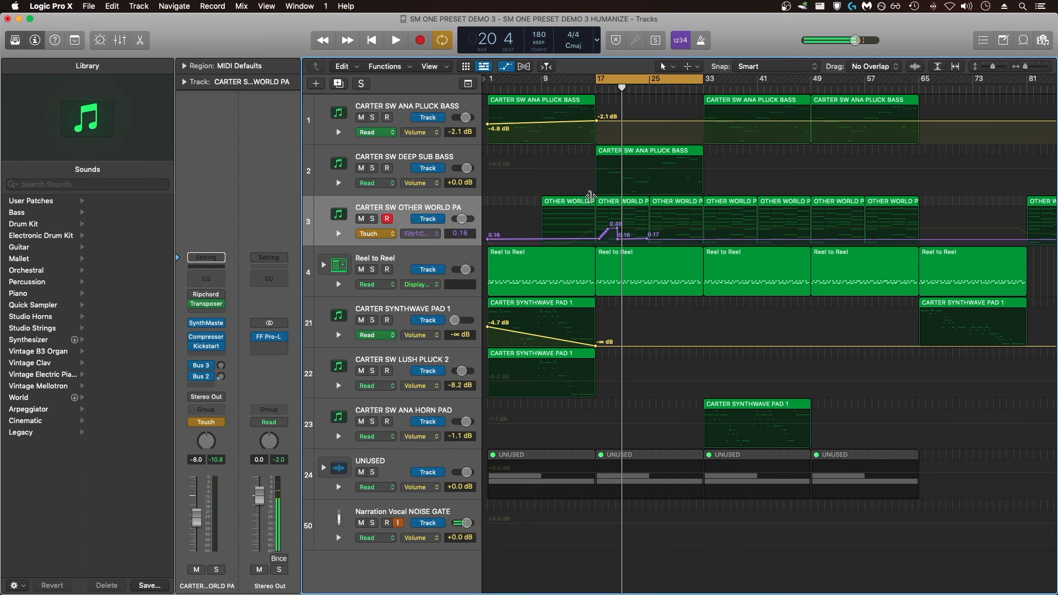
- Set the automation mode of the OTHER WORLD PA track to Write, accepting the warning about erased parameters
{"action": "left_click", "coordinate": [392, 234]}
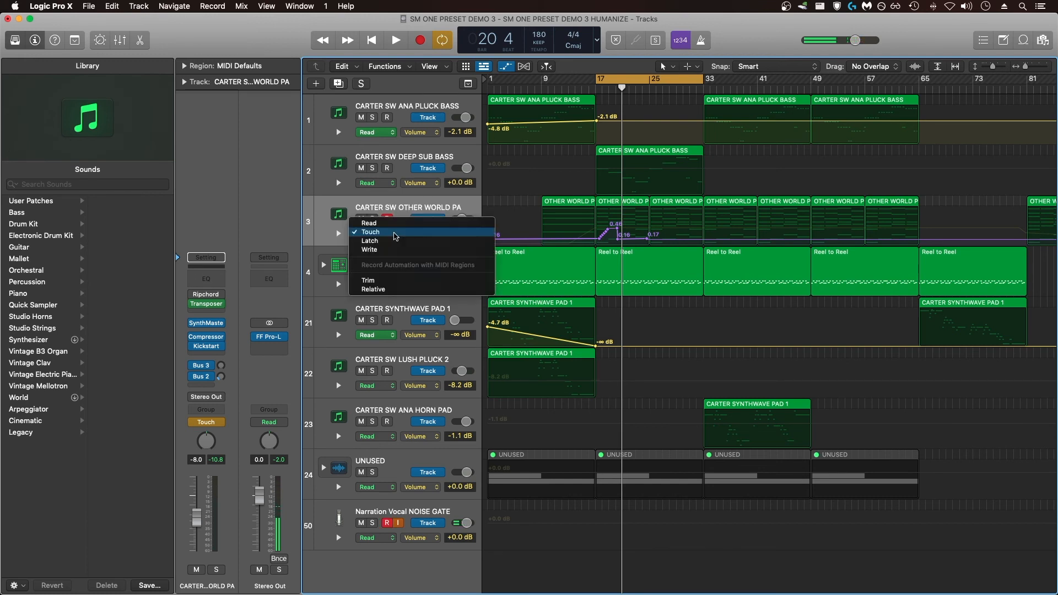
{"action": "left_click", "coordinate": [369, 250]}
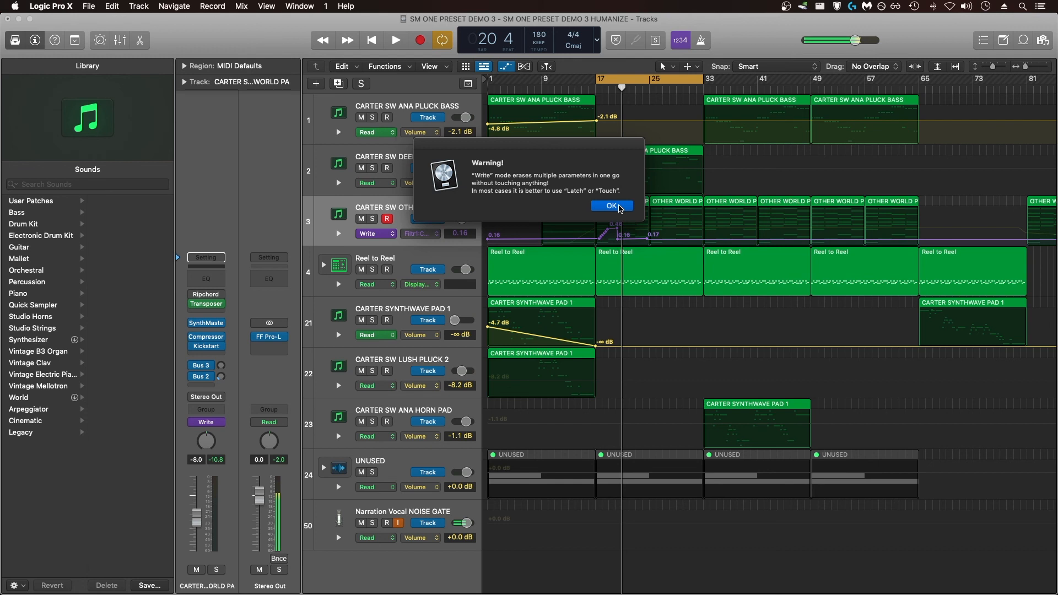
{"action": "left_click", "coordinate": [611, 206]}
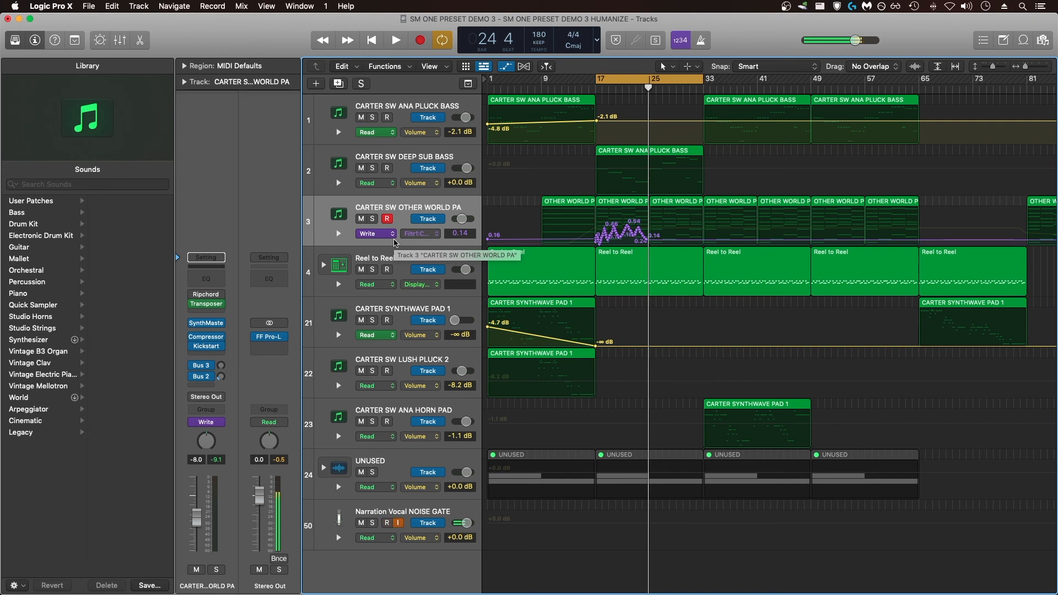
- Play from bar 17 to bar 25 in Write mode to overwrite the cutoff automation, and select the Narration Vocal NOISE GATE track
{"action": "key", "text": "space"}
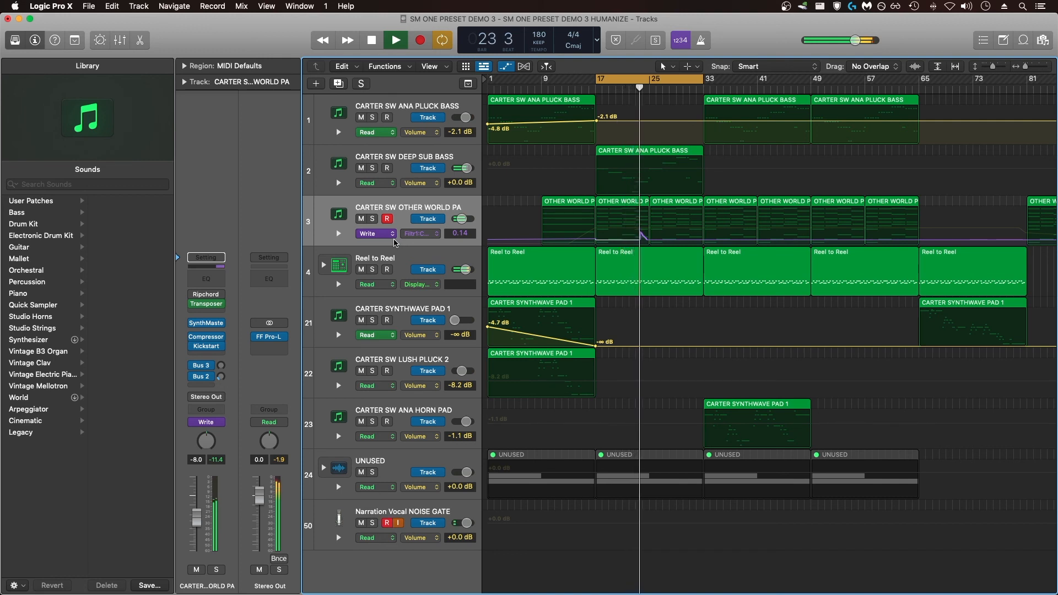
{"action": "key", "text": "space"}
{"action": "left_click", "coordinate": [394, 513]}
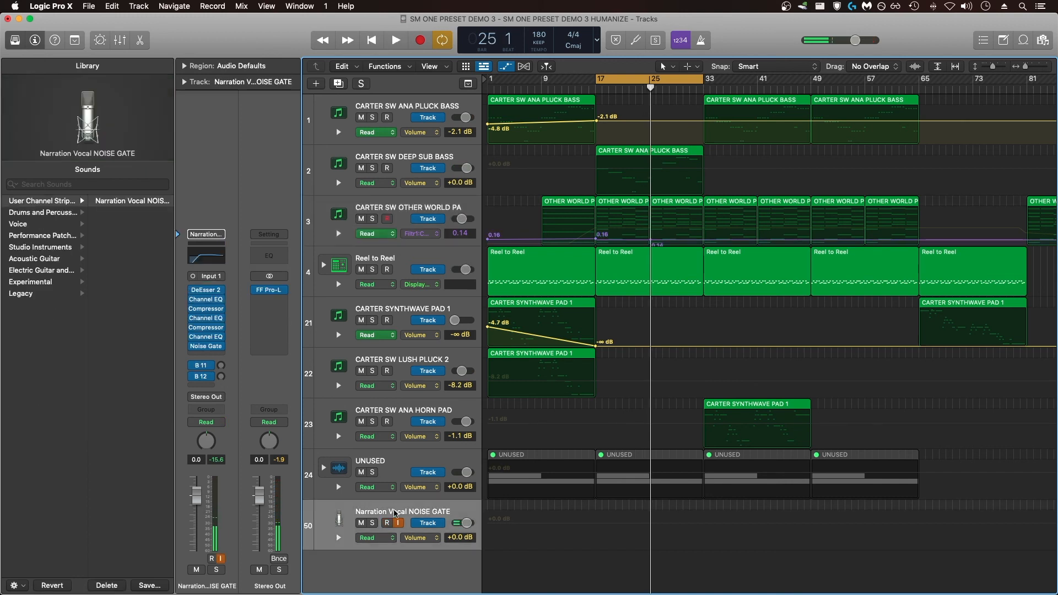